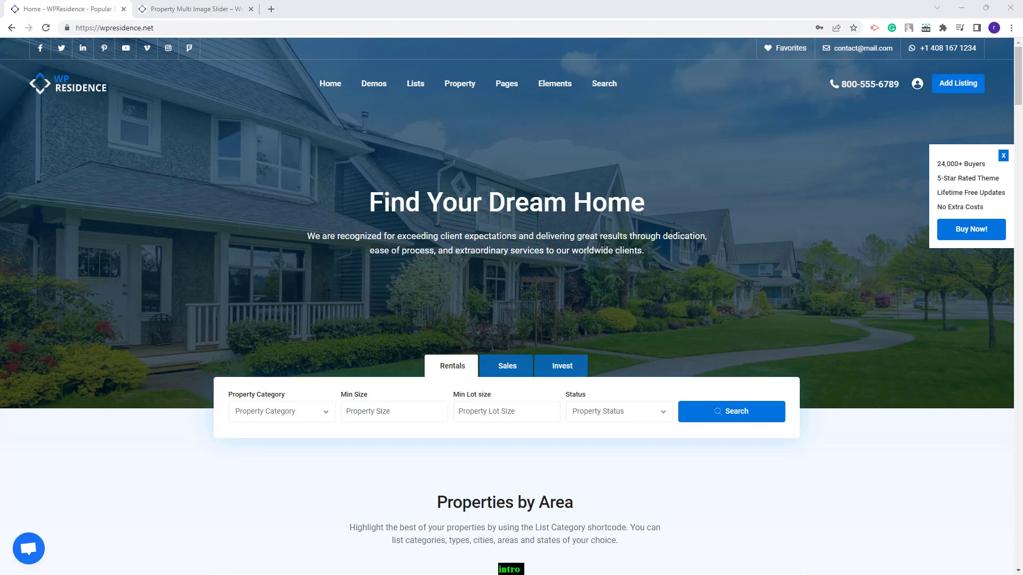
Open WpResidence Options in a new tab next to the property page
{"action": "key", "text": "ctrl+Tab"}
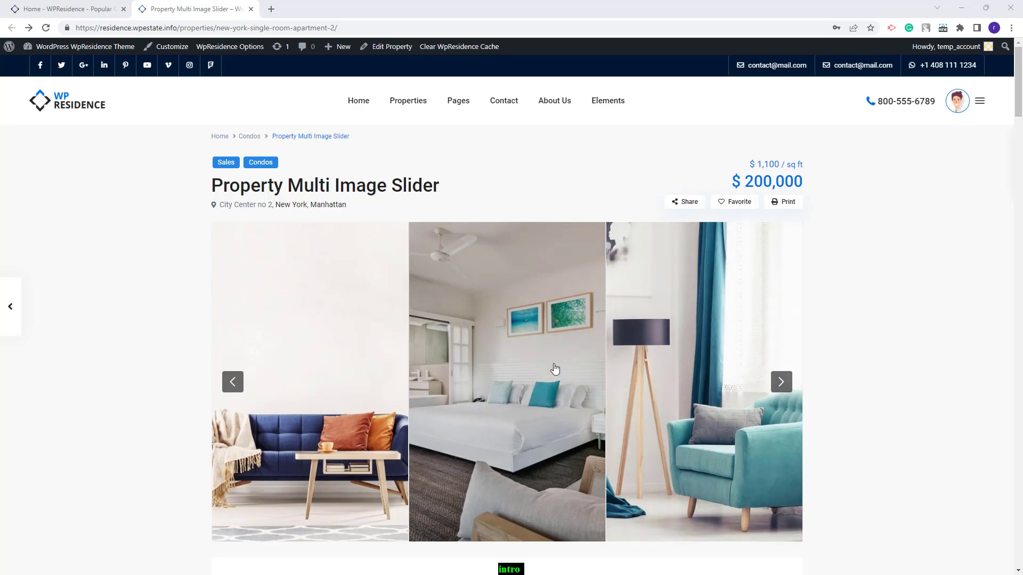
{"action": "scroll", "coordinate": [535, 383], "scroll_direction": "down", "scroll_amount": 4}
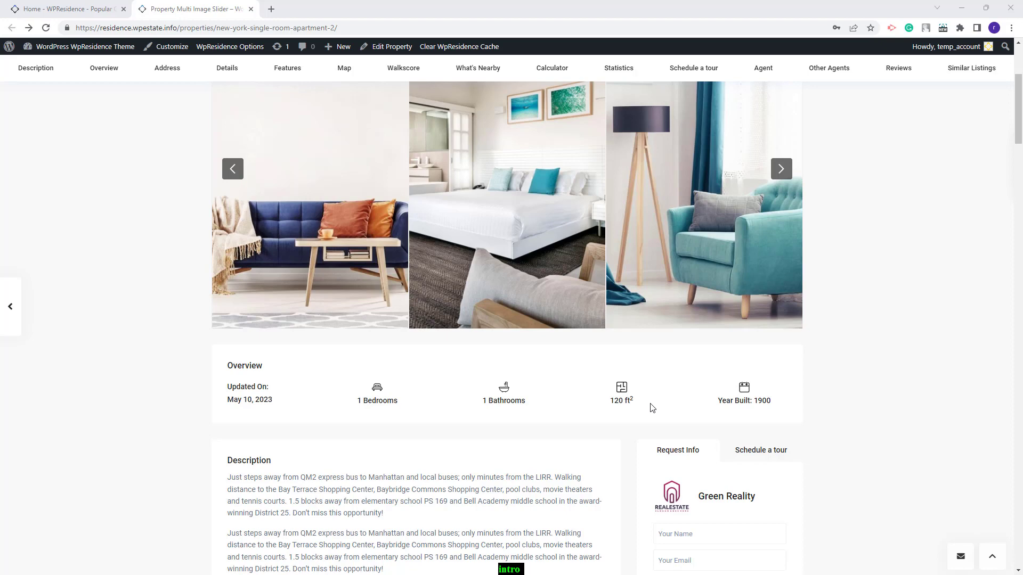
{"action": "right_click", "coordinate": [206, 52]}
{"action": "left_click", "coordinate": [222, 59]}
{"action": "left_click", "coordinate": [320, 8]}
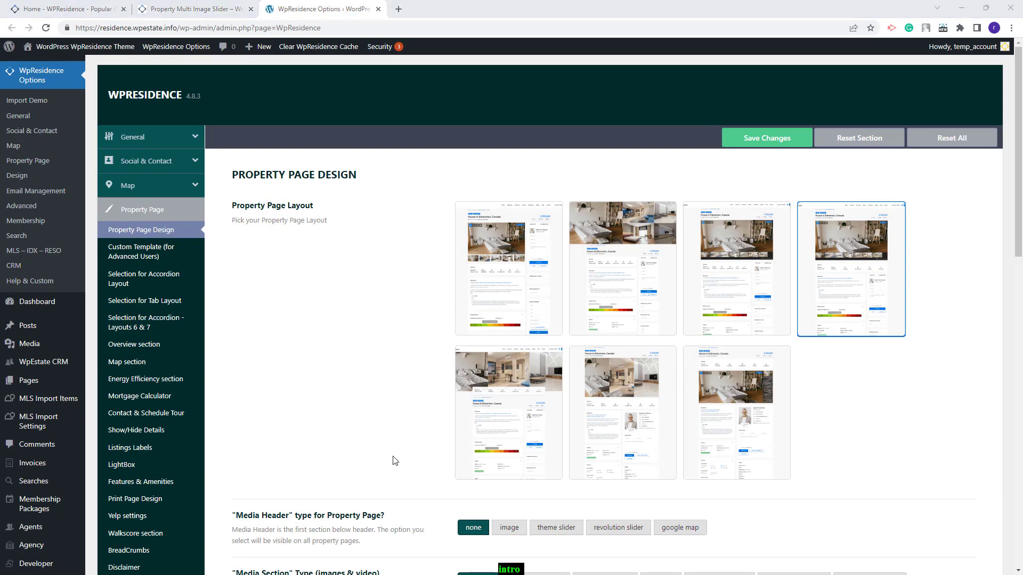
{"action": "scroll", "coordinate": [395, 461], "scroll_direction": "down", "scroll_amount": 3}
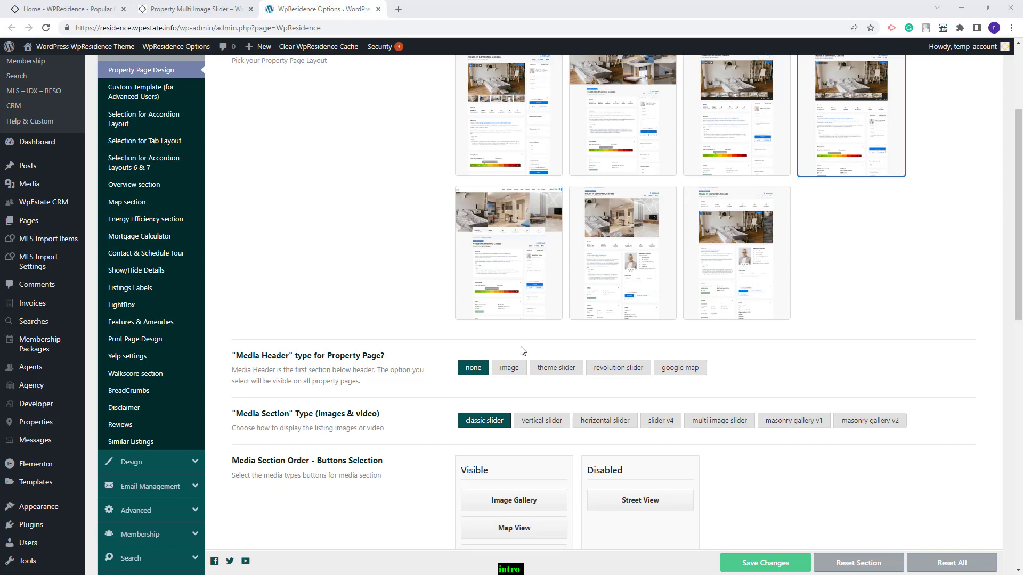
{"action": "left_click", "coordinate": [568, 371]}
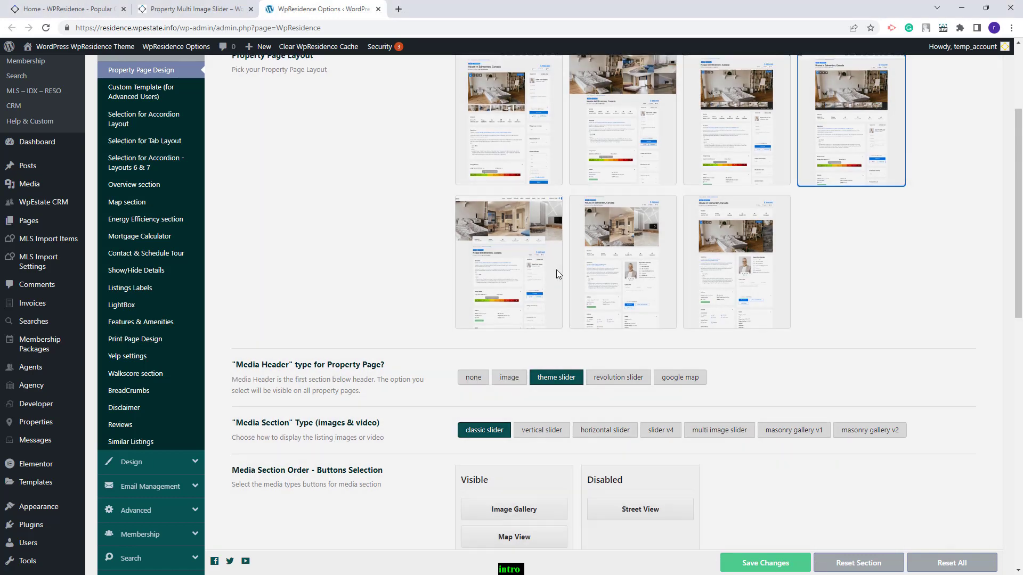
{"action": "left_click", "coordinate": [192, 9]}
{"action": "left_click", "coordinate": [46, 34]}
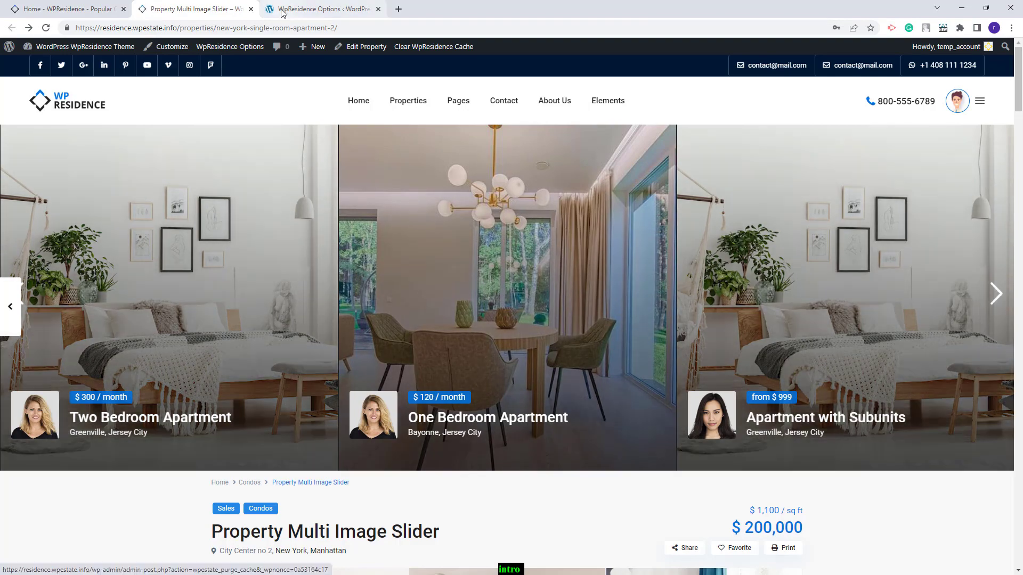
{"action": "left_click", "coordinate": [282, 13]}
{"action": "left_click", "coordinate": [471, 369]}
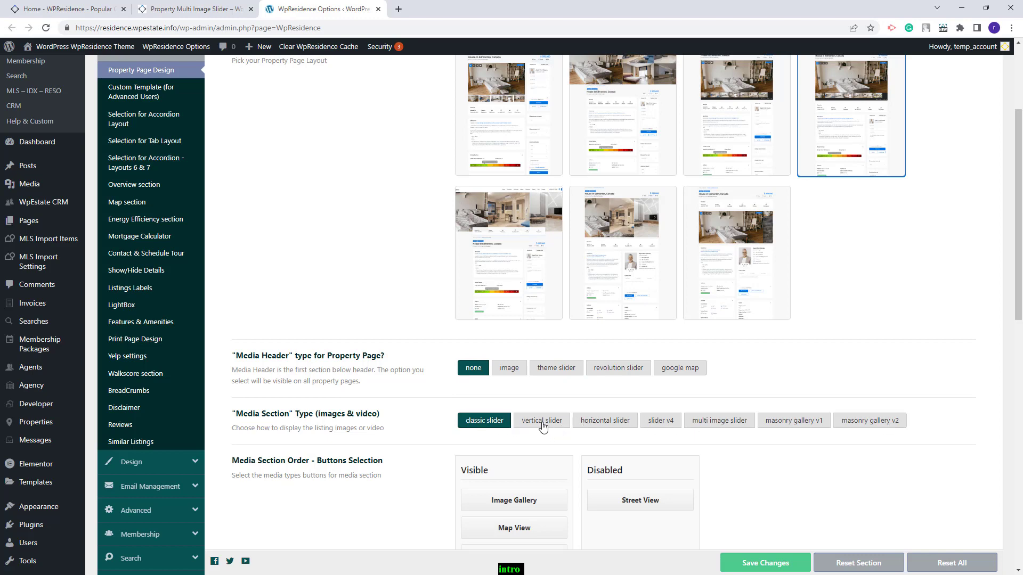
{"action": "scroll", "coordinate": [889, 133], "scroll_direction": "up", "scroll_amount": 1}
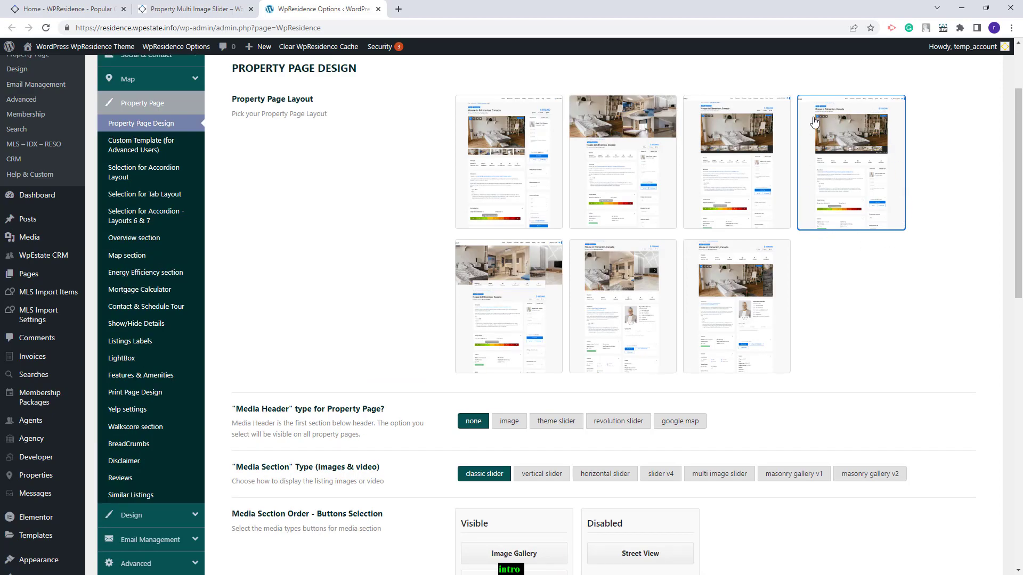
Choose slider v4 as the media section type and preview it on the reloaded property page
{"action": "left_click", "coordinate": [660, 476]}
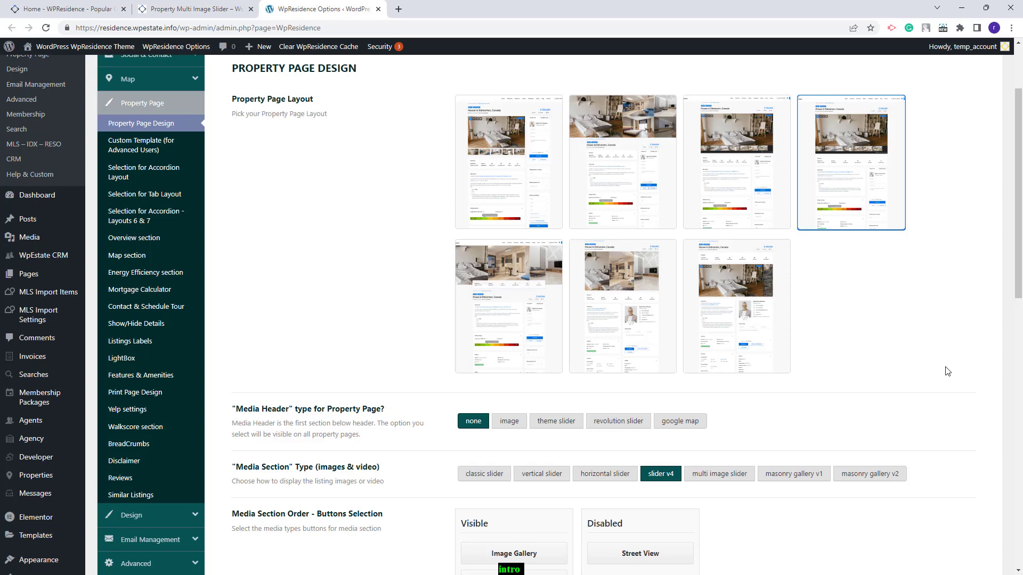
{"action": "left_click", "coordinate": [192, 8]}
{"action": "left_click", "coordinate": [45, 28]}
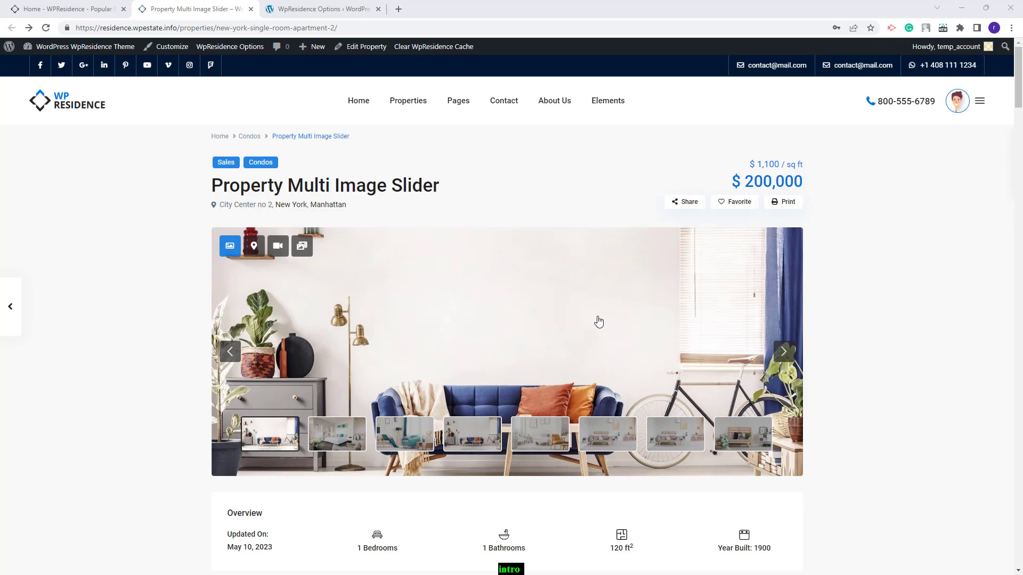
{"action": "left_click", "coordinate": [323, 9]}
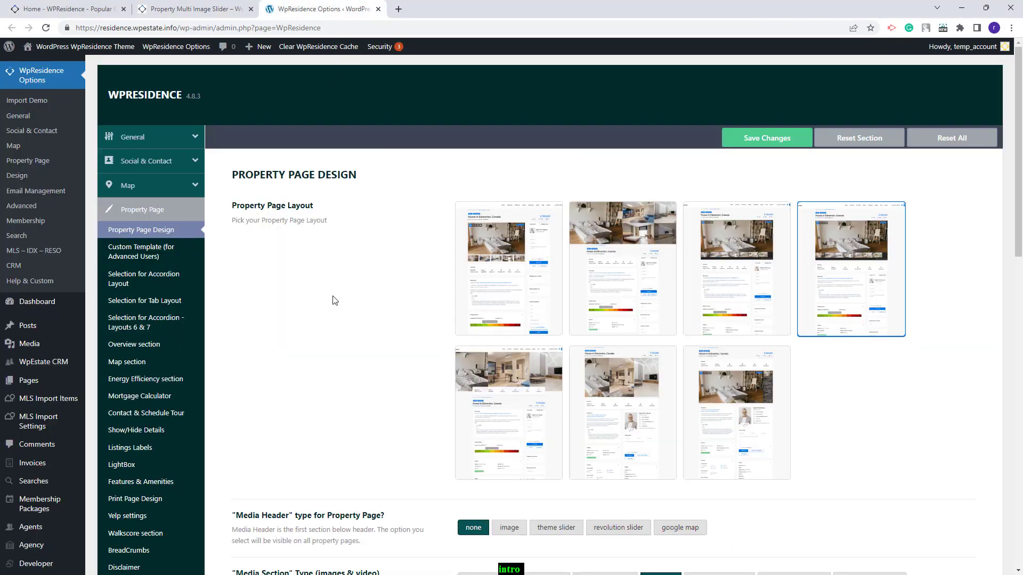
{"action": "scroll", "coordinate": [336, 320], "scroll_direction": "down", "scroll_amount": 7}
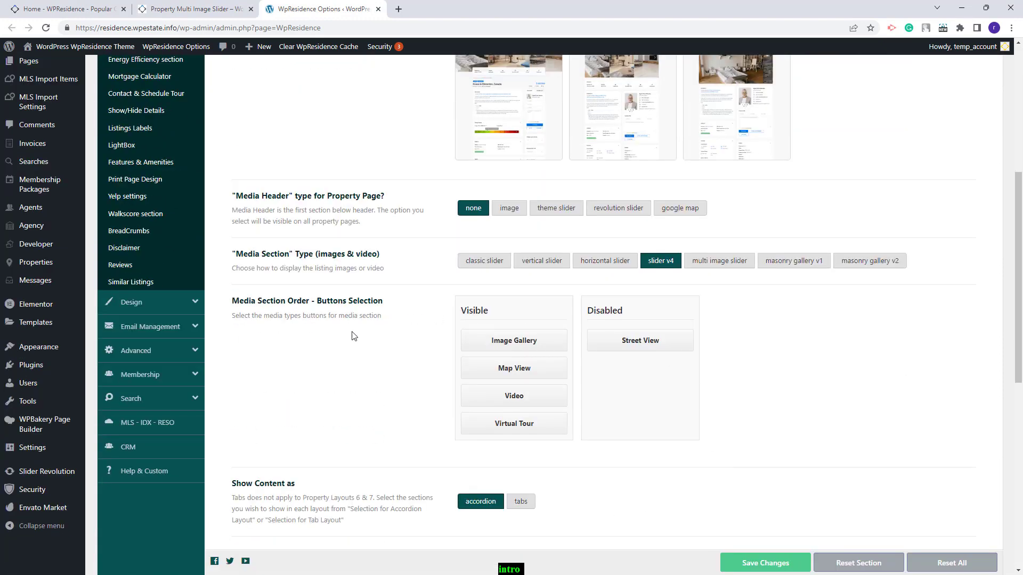
Move the Video slider button into Disabled and save the media button changes
{"action": "left_click", "coordinate": [235, 10]}
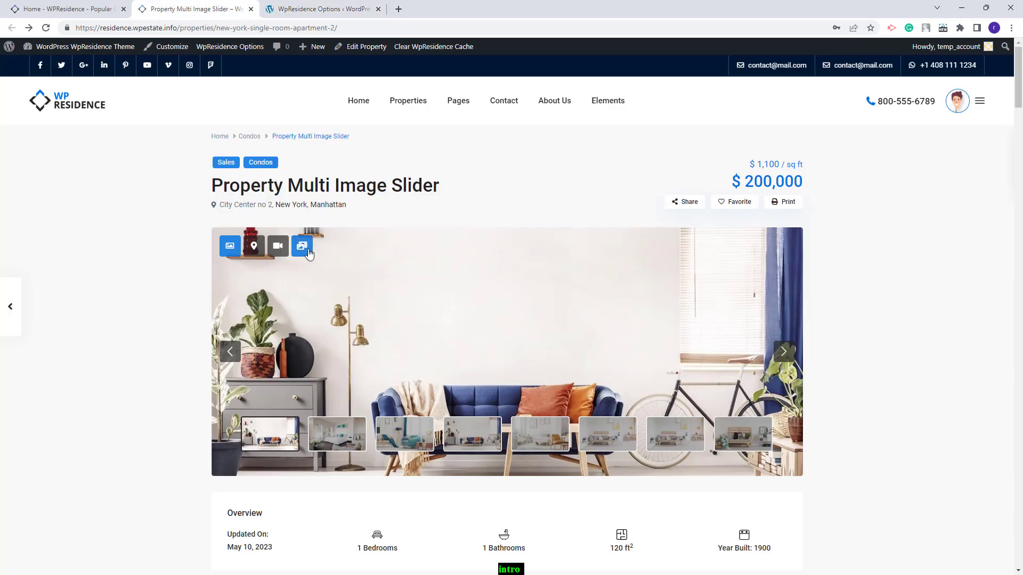
{"action": "key", "text": "ctrl+Tab"}
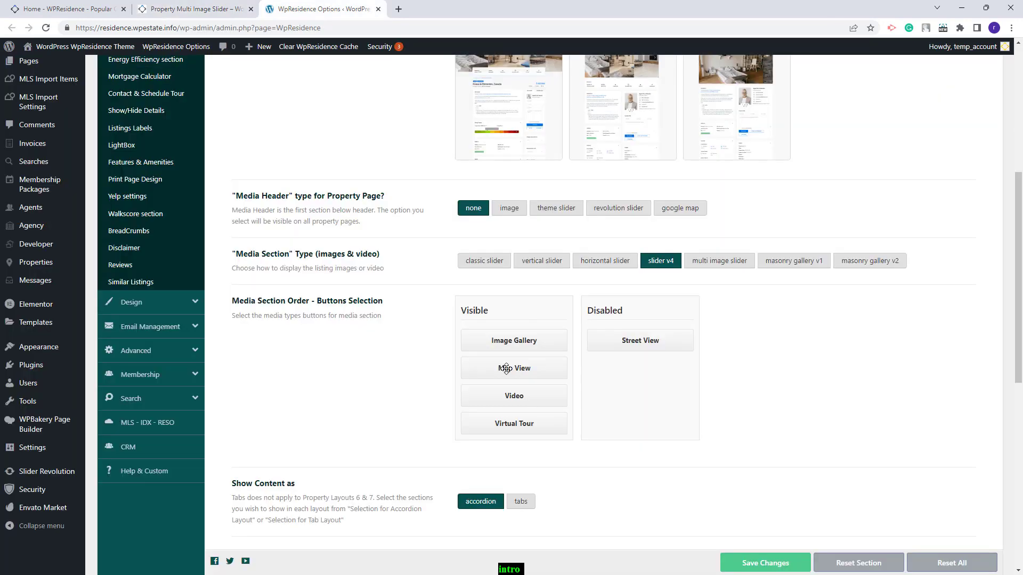
{"action": "left_click_drag", "start_coordinate": [507, 396], "coordinate": [612, 394]}
{"action": "left_click", "coordinate": [774, 565]}
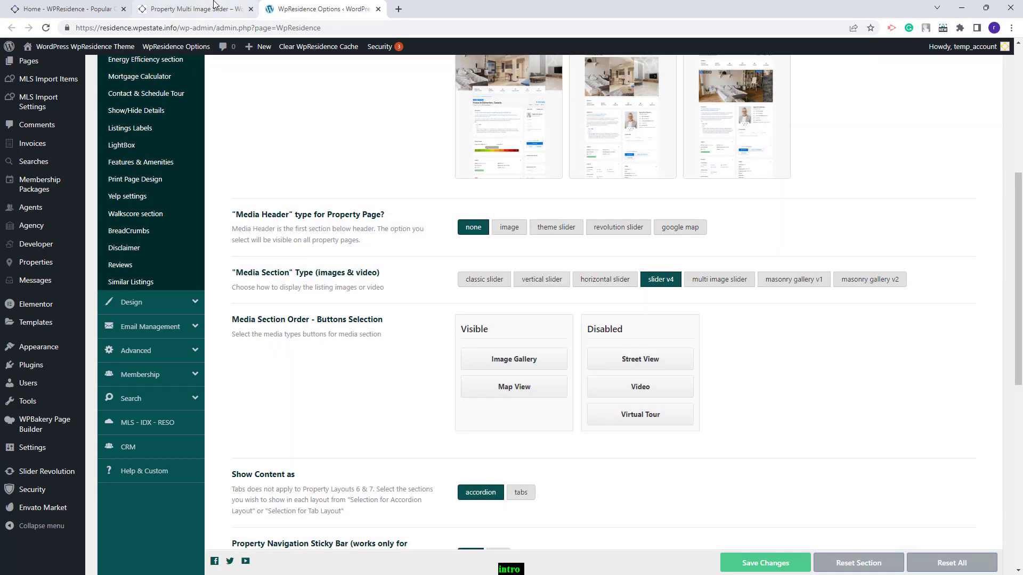
Check the remaining slider buttons on the reloaded property page, then open the Overview section settings
{"action": "left_click", "coordinate": [215, 5]}
{"action": "key", "text": "F5"}
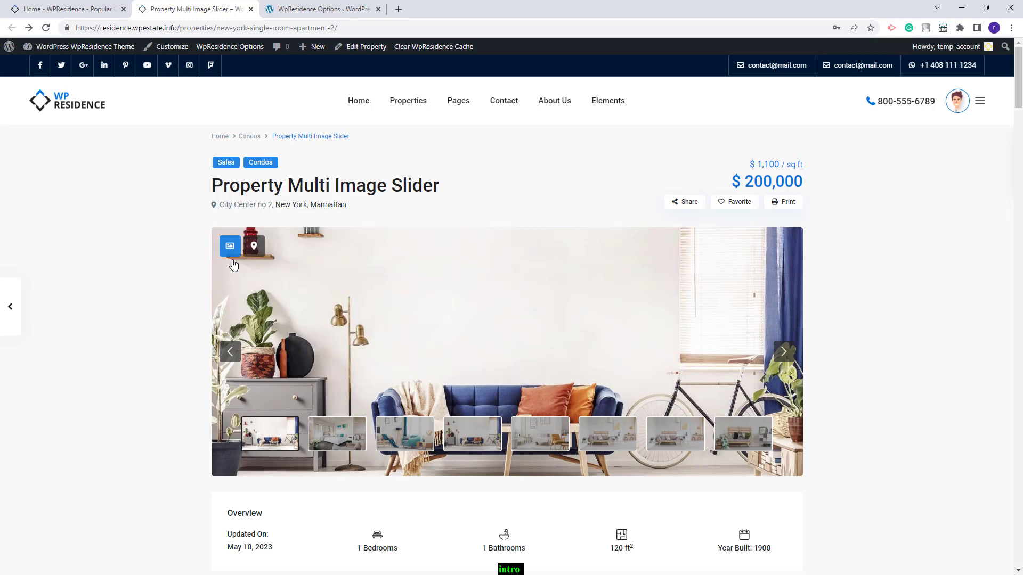
{"action": "scroll", "coordinate": [232, 265], "scroll_direction": "down", "scroll_amount": 3}
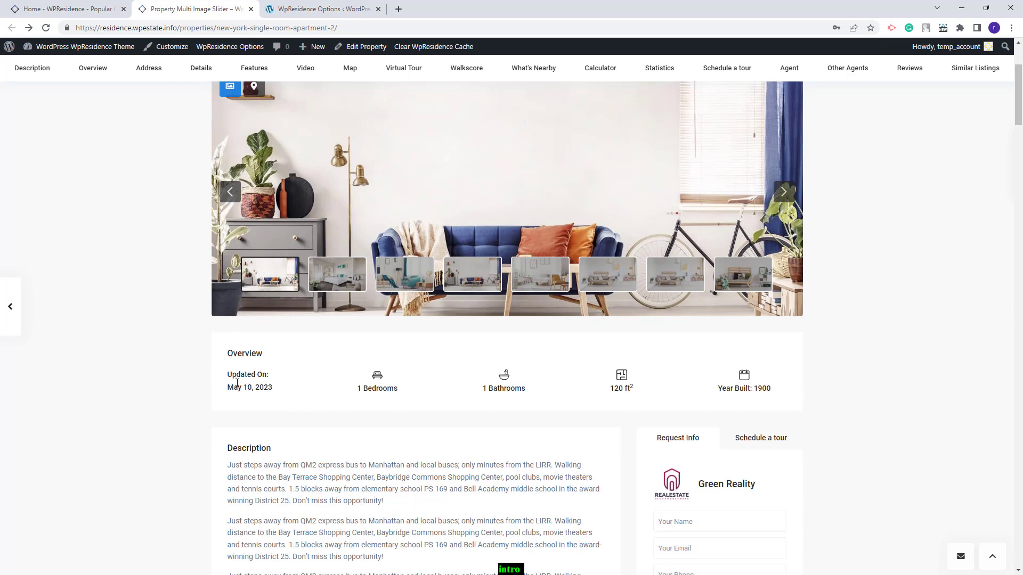
{"action": "left_click", "coordinate": [301, 9]}
{"action": "left_click", "coordinate": [140, 185]}
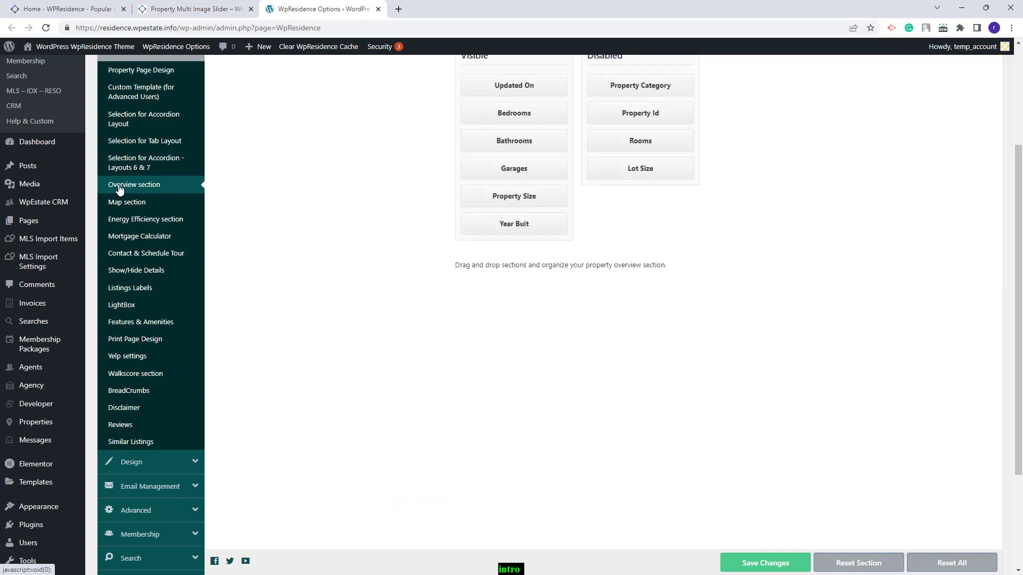
Make Property Category a visible Overview detail, save, and confirm Category: Condos on the property page
{"action": "scroll", "coordinate": [533, 239], "scroll_direction": "up", "scroll_amount": 2}
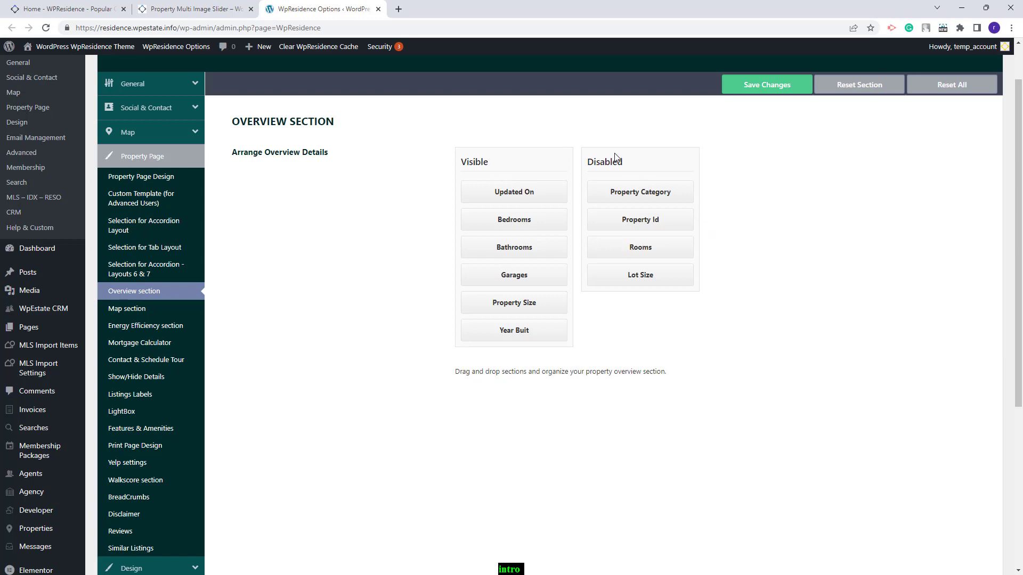
{"action": "left_click_drag", "start_coordinate": [619, 194], "coordinate": [488, 225]}
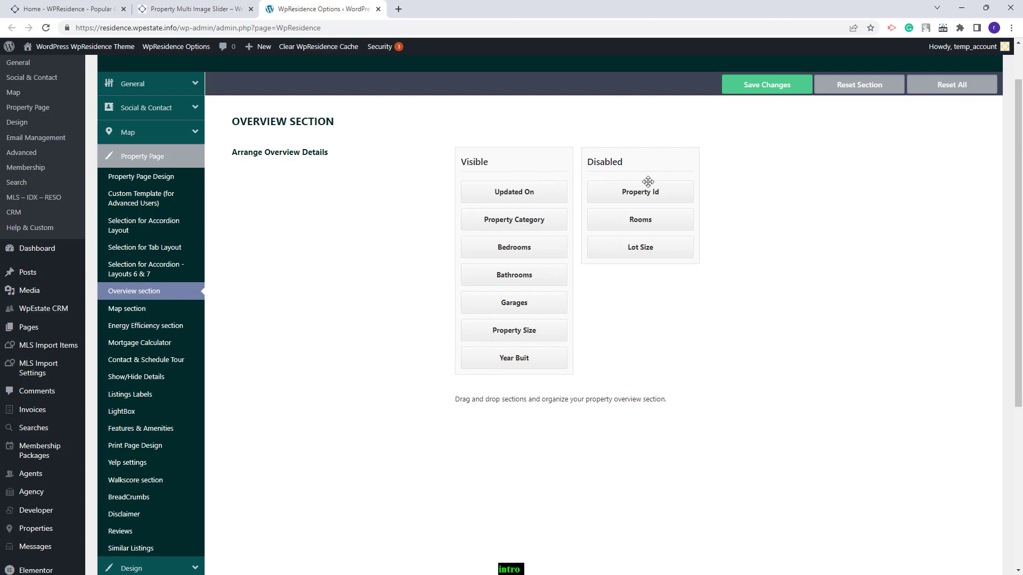
{"action": "left_click", "coordinate": [796, 85]}
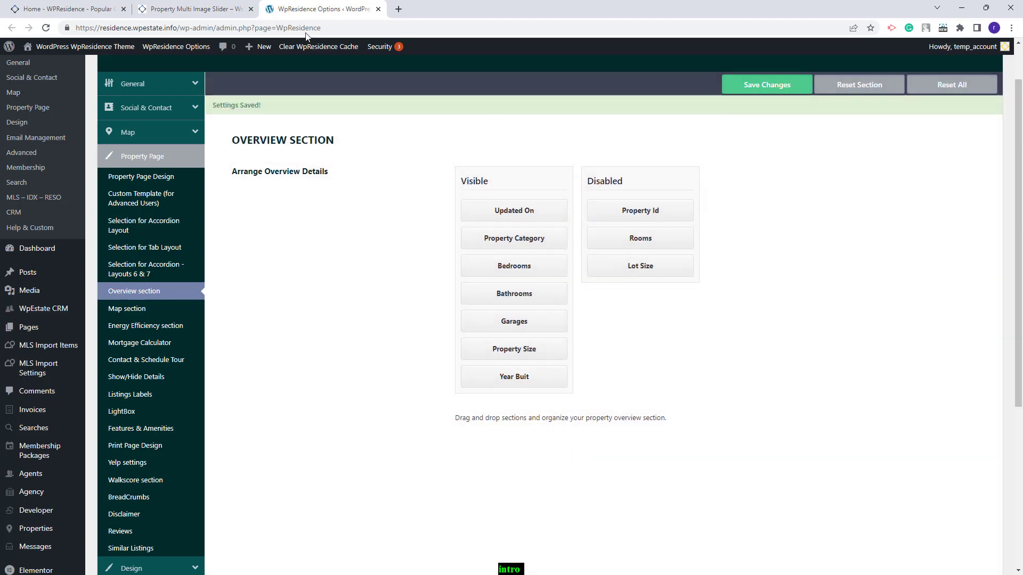
{"action": "left_click", "coordinate": [191, 9]}
{"action": "left_click", "coordinate": [46, 28]}
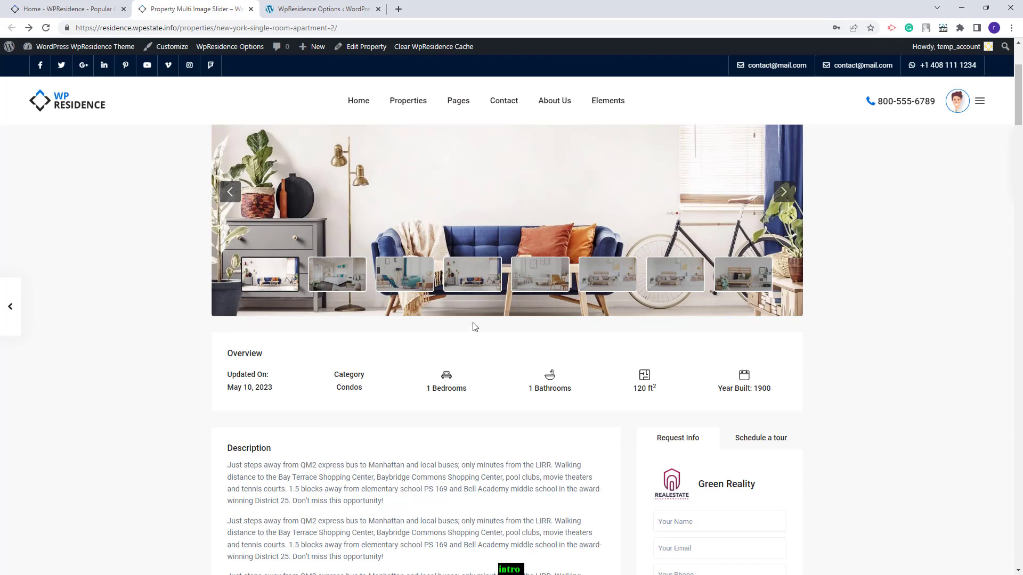
{"action": "scroll", "coordinate": [475, 327], "scroll_direction": "up", "scroll_amount": 3}
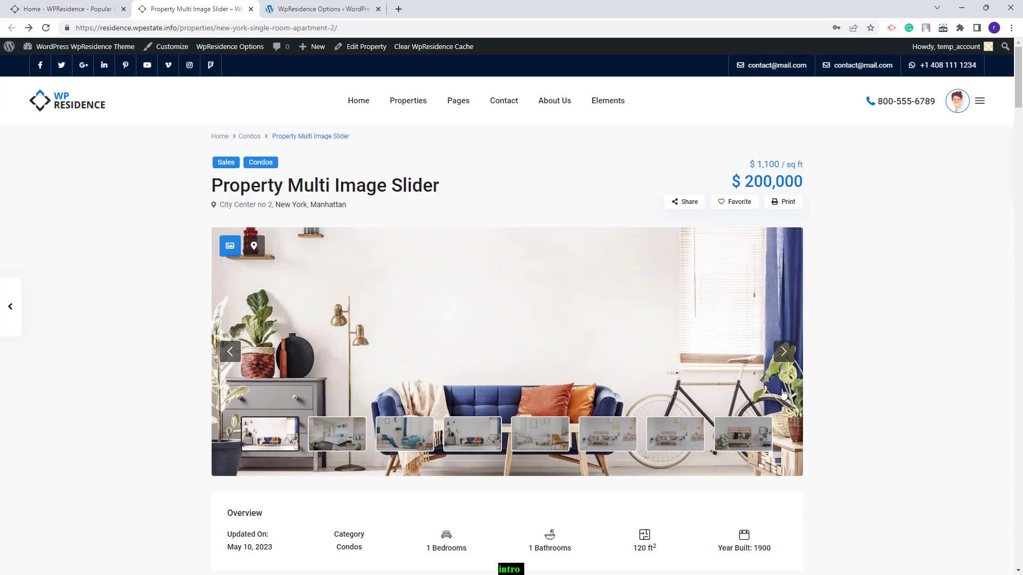
{"action": "scroll", "coordinate": [823, 373], "scroll_direction": "down", "scroll_amount": 4}
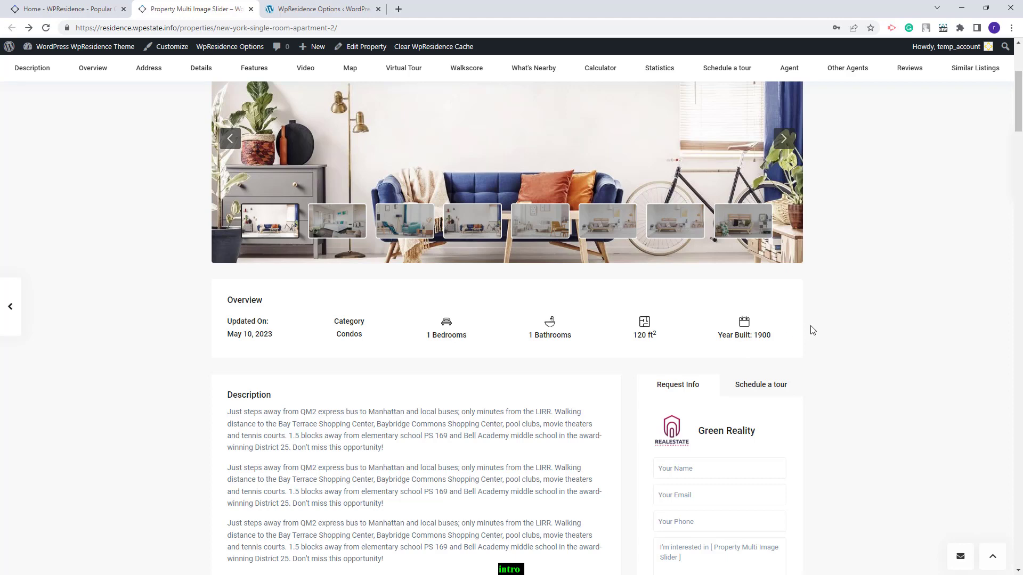
{"action": "scroll", "coordinate": [812, 330], "scroll_direction": "down", "scroll_amount": 3}
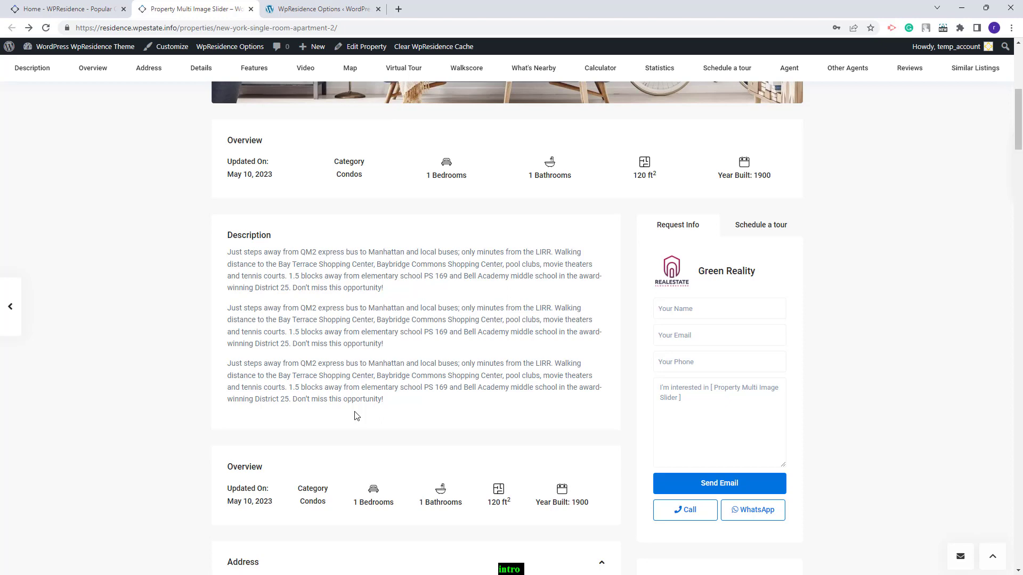
{"action": "left_click", "coordinate": [319, 9]}
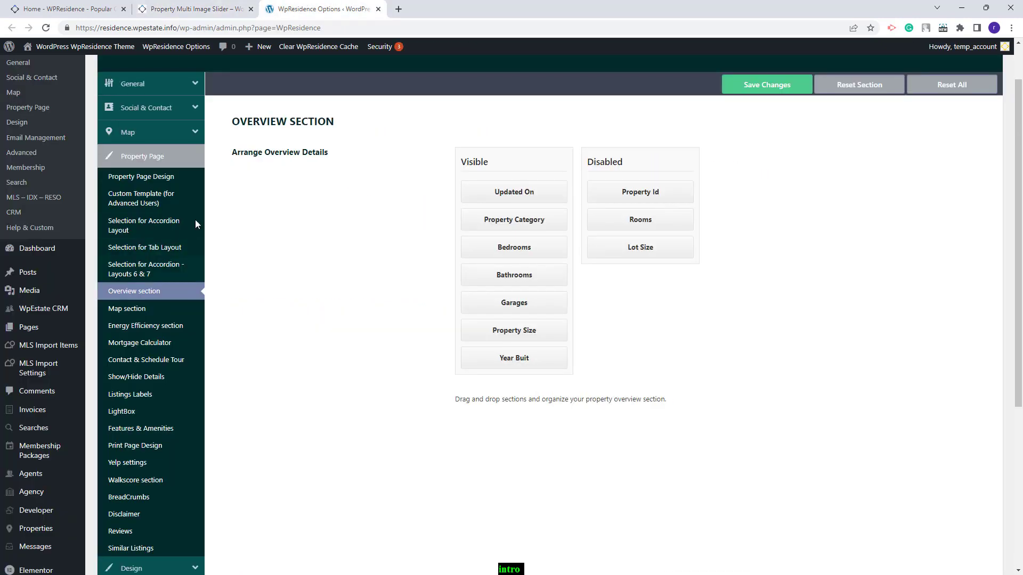
Review the Property Page Design media settings, then go to Selection for Accordion Layout
{"action": "left_click", "coordinate": [148, 177]}
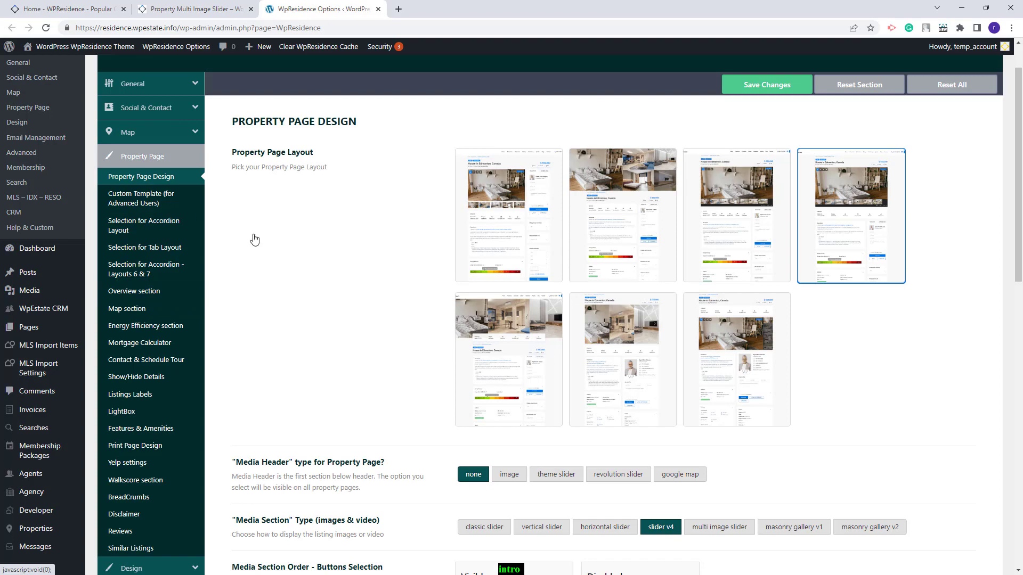
{"action": "scroll", "coordinate": [254, 239], "scroll_direction": "down", "scroll_amount": 9}
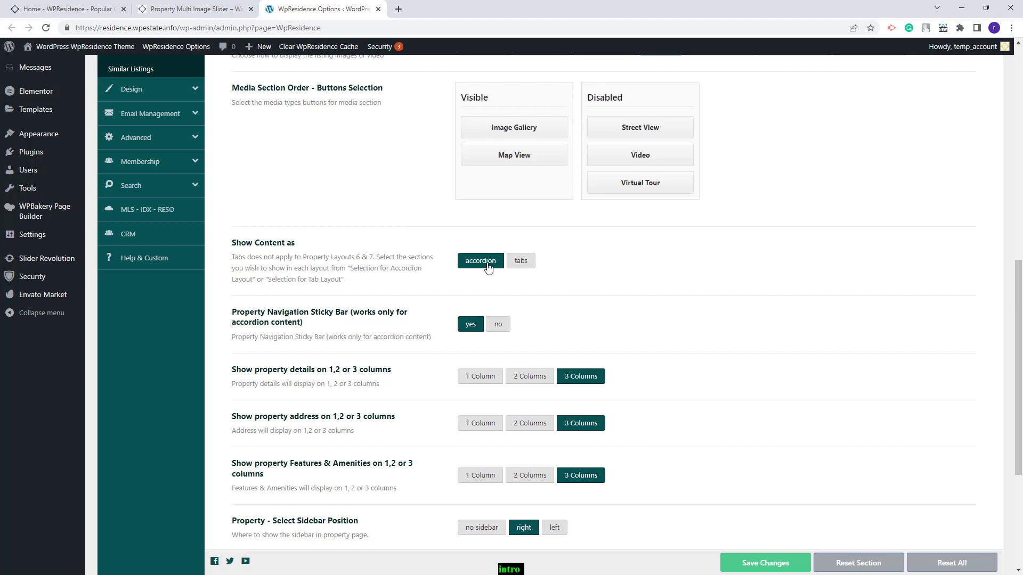
{"action": "scroll", "coordinate": [489, 268], "scroll_direction": "up", "scroll_amount": 4}
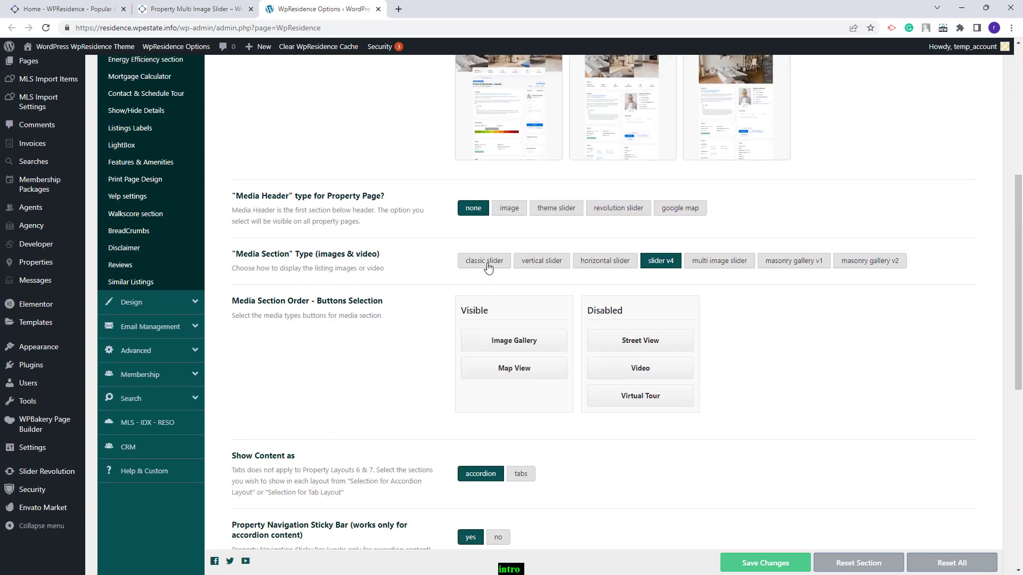
{"action": "scroll", "coordinate": [486, 262], "scroll_direction": "up", "scroll_amount": 3}
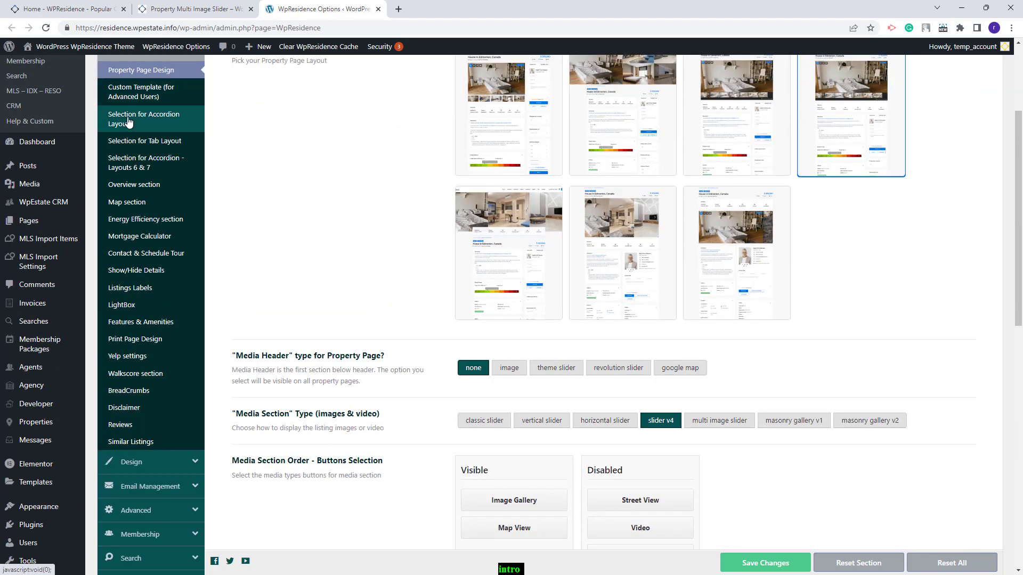
{"action": "left_click", "coordinate": [127, 122]}
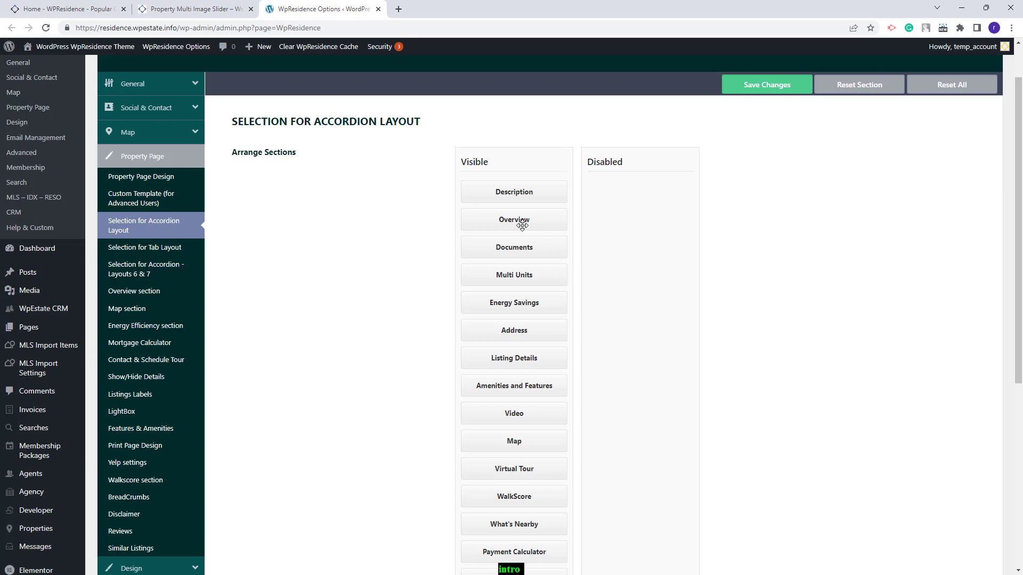
Hide Documents, Energy Savings, Virtual Tour and WalkScore from the accordion layout and save
{"action": "left_click_drag", "start_coordinate": [518, 249], "coordinate": [618, 216]}
{"action": "left_click_drag", "start_coordinate": [596, 286], "coordinate": [596, 277]}
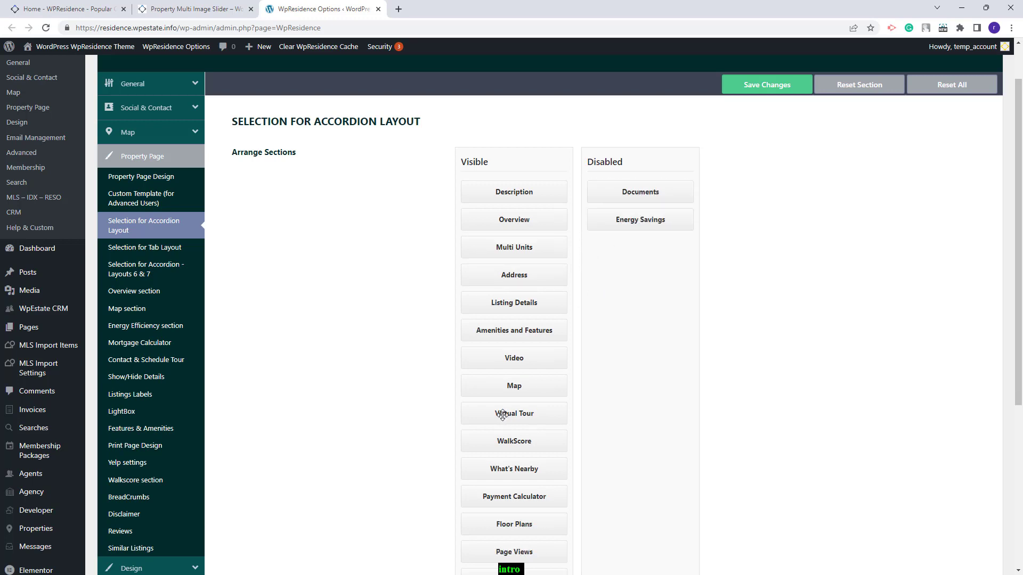
{"action": "left_click_drag", "start_coordinate": [501, 414], "coordinate": [646, 358]}
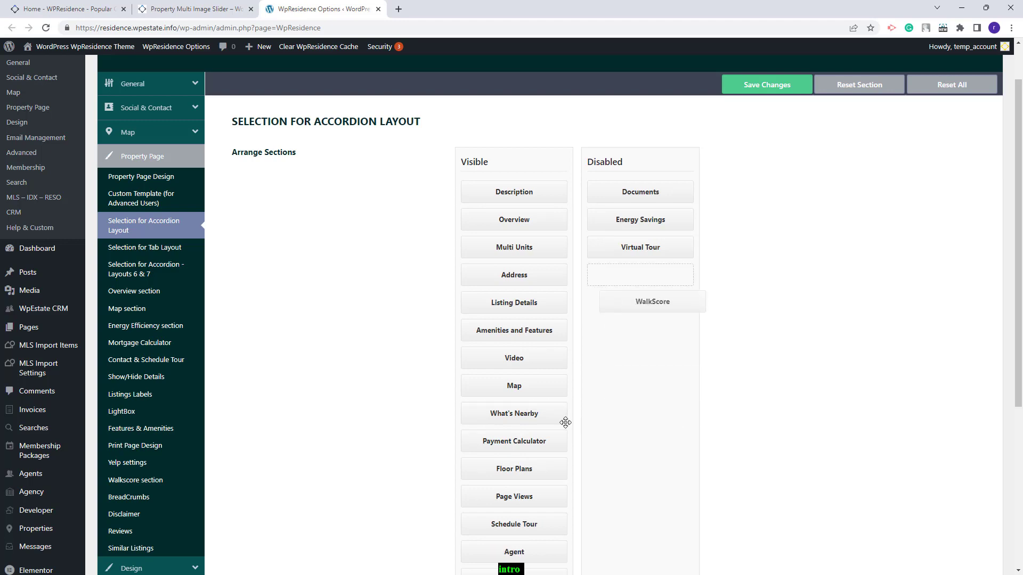
{"action": "left_click_drag", "start_coordinate": [560, 413], "coordinate": [638, 331]}
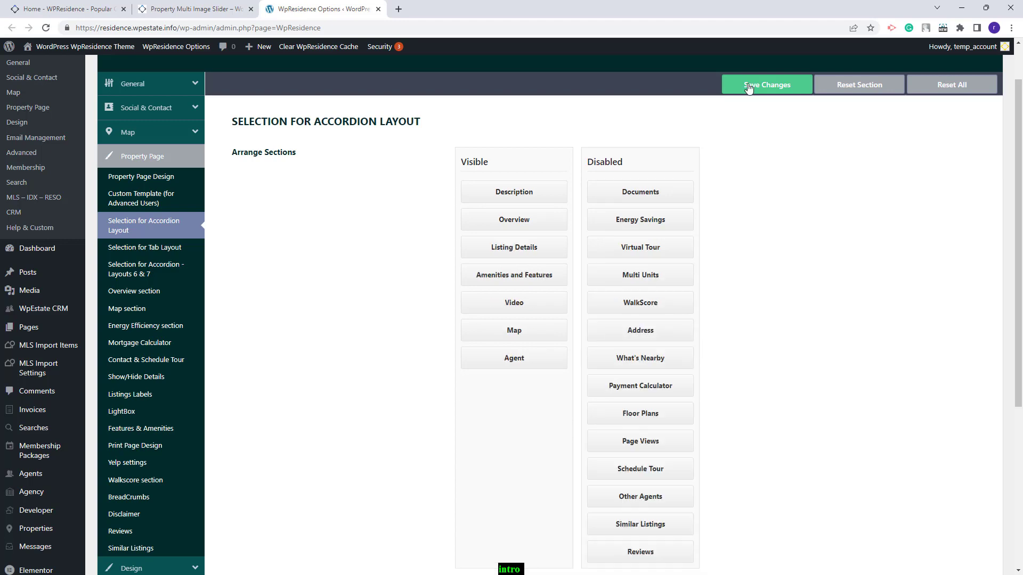
{"action": "left_click", "coordinate": [750, 87]}
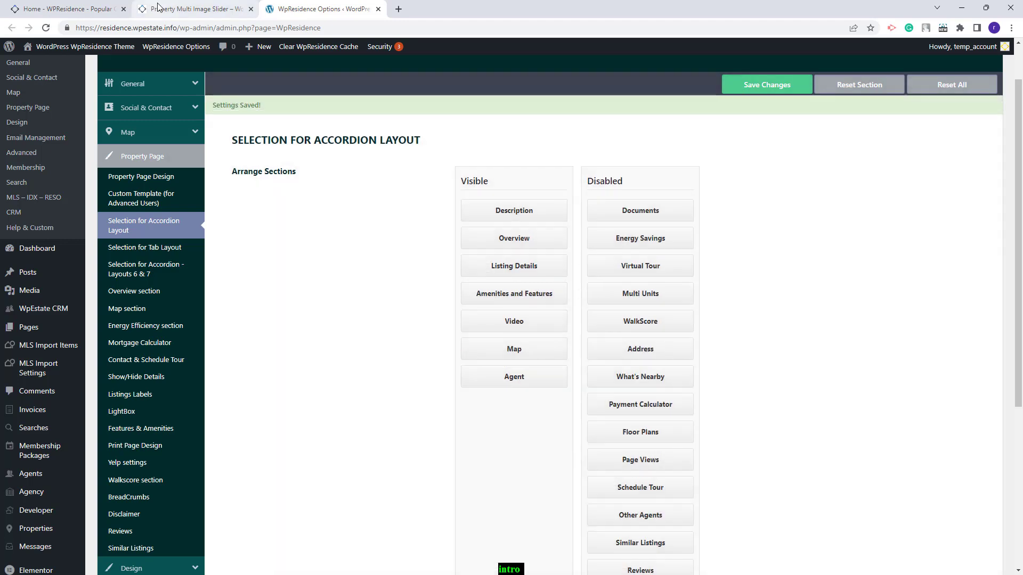
{"action": "left_click", "coordinate": [192, 9]}
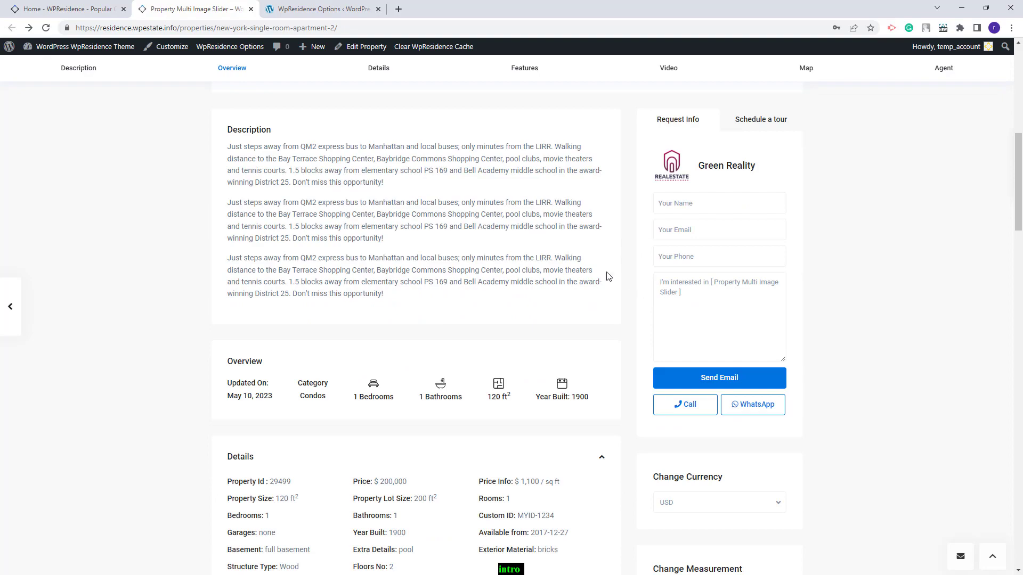
Set Show Content as to tabs in Property Page Design and go to Selection for Tab Layout
{"action": "scroll", "coordinate": [605, 275], "scroll_direction": "down", "scroll_amount": 15}
{"action": "left_click", "coordinate": [325, 9]}
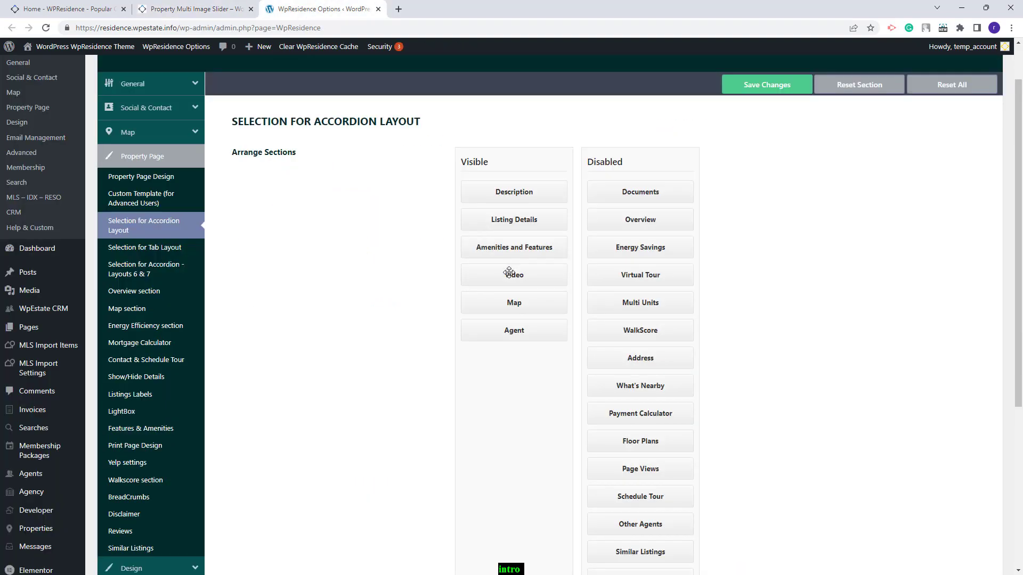
{"action": "left_click", "coordinate": [176, 180]}
{"action": "scroll", "coordinate": [302, 199], "scroll_direction": "down", "scroll_amount": 7}
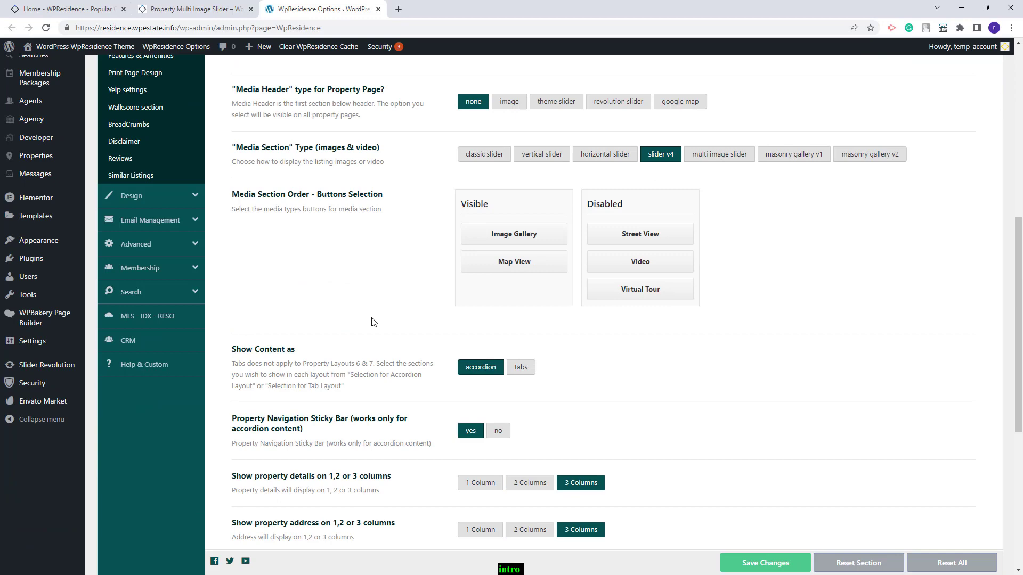
{"action": "left_click_drag", "start_coordinate": [522, 368], "coordinate": [615, 393]}
{"action": "left_click", "coordinate": [528, 368]}
{"action": "scroll", "coordinate": [530, 377], "scroll_direction": "up", "scroll_amount": 3}
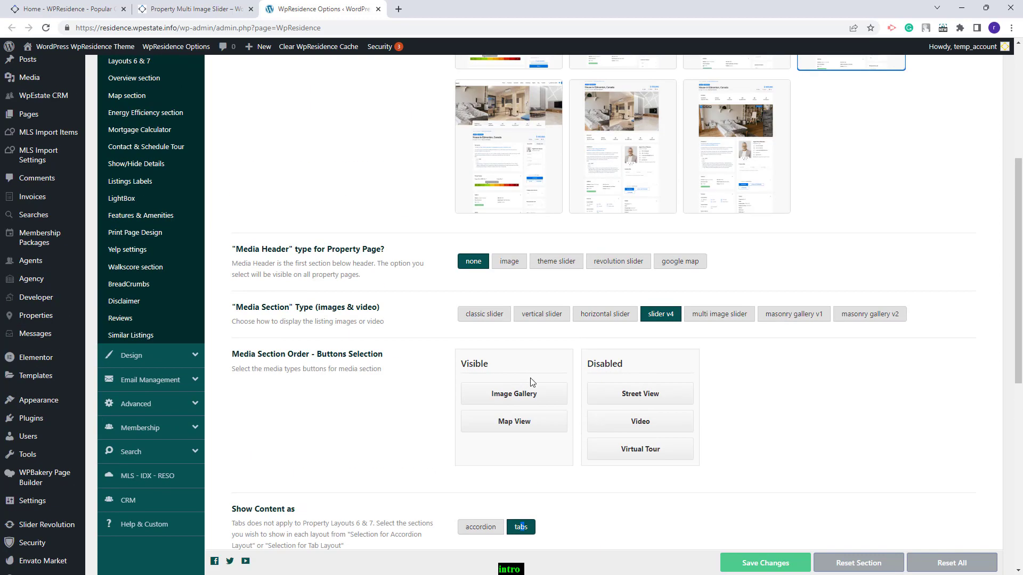
{"action": "scroll", "coordinate": [531, 382], "scroll_direction": "up", "scroll_amount": 2}
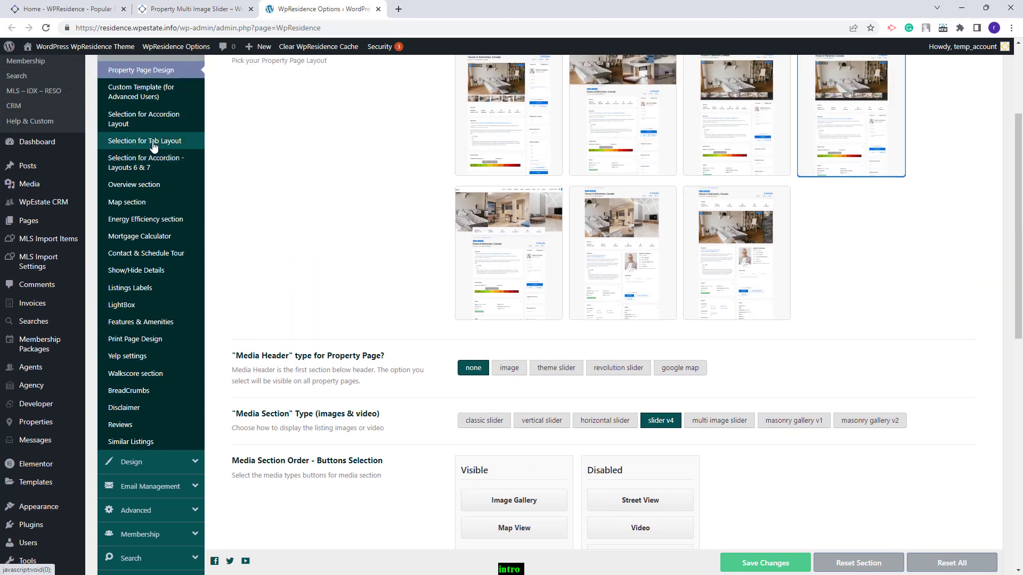
{"action": "left_click", "coordinate": [153, 144]}
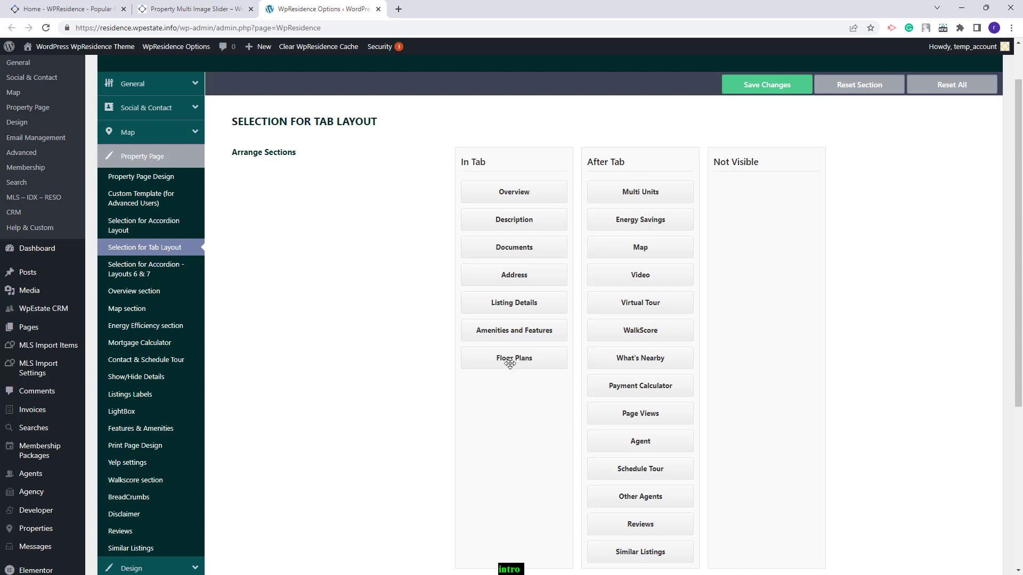
Hide Floor Plans, Multi Units, Energy Savings, Video and Virtual Tour from the tab layout and save
{"action": "left_click_drag", "start_coordinate": [508, 362], "coordinate": [738, 223]}
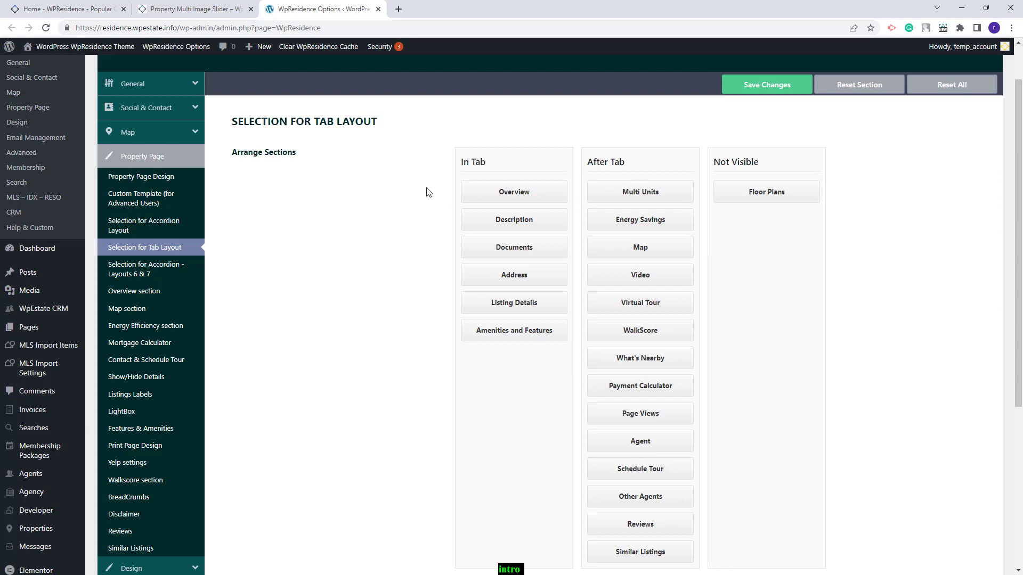
{"action": "left_click_drag", "start_coordinate": [637, 191], "coordinate": [767, 246]}
{"action": "left_click_drag", "start_coordinate": [639, 219], "coordinate": [767, 299]}
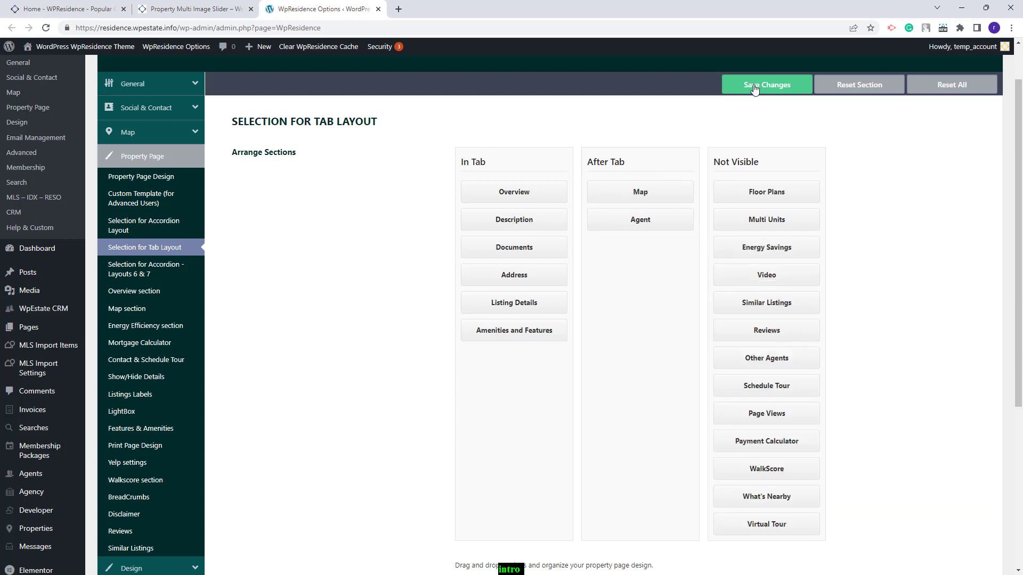
{"action": "left_click", "coordinate": [755, 87]}
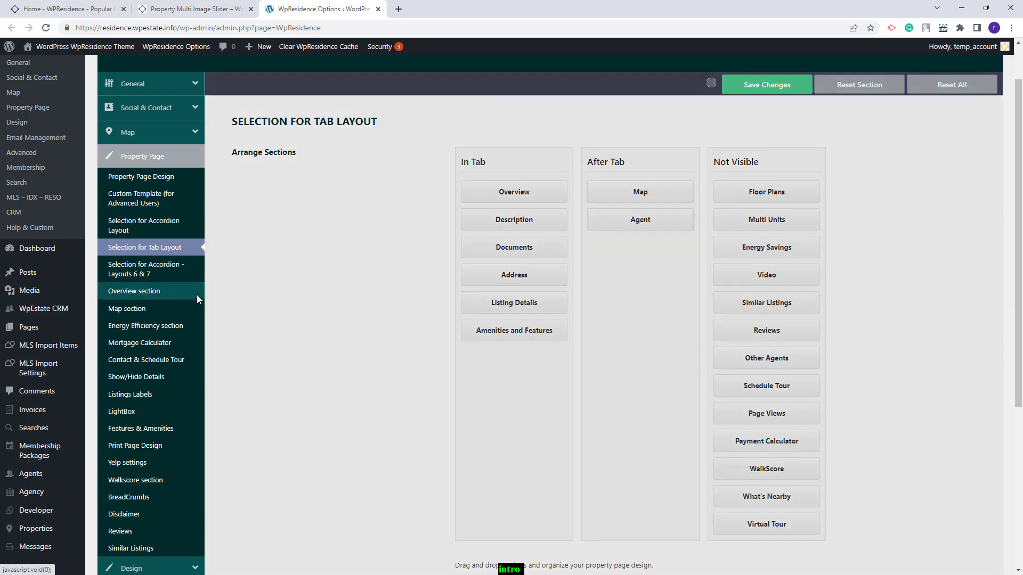
{"action": "left_click", "coordinate": [192, 9]}
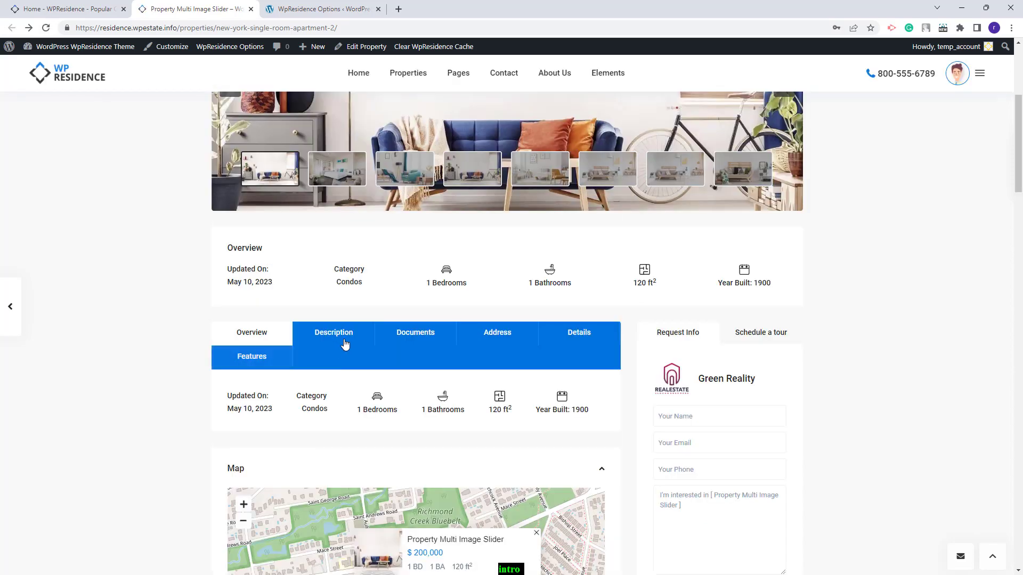
Check the Description, Documents and Address tabs on the property page, then return to the options
{"action": "left_click", "coordinate": [346, 341]}
{"action": "left_click", "coordinate": [450, 335]}
{"action": "left_click", "coordinate": [509, 335]}
{"action": "scroll", "coordinate": [586, 335], "scroll_direction": "down", "scroll_amount": 4}
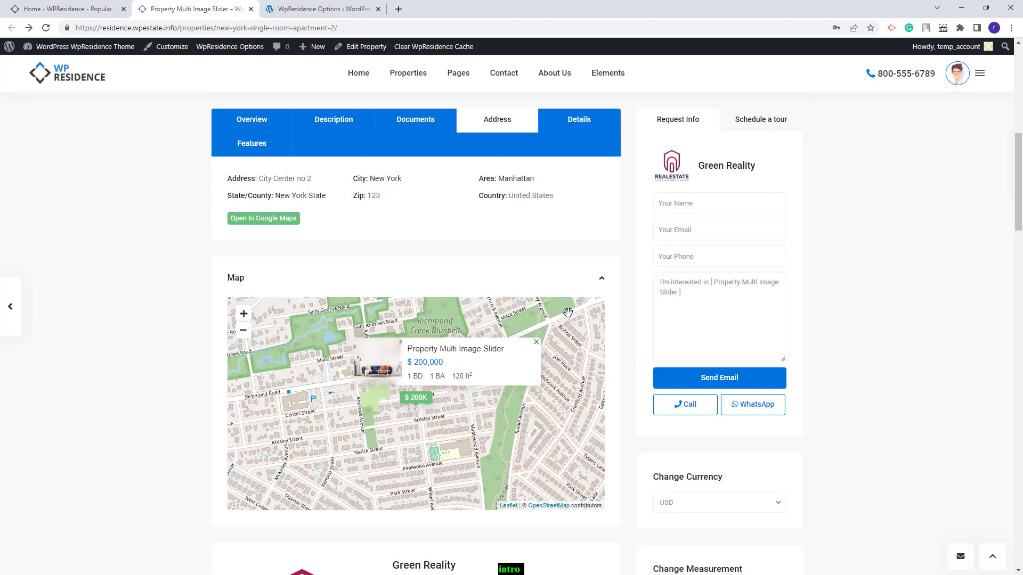
{"action": "scroll", "coordinate": [568, 312], "scroll_direction": "down", "scroll_amount": 6}
{"action": "scroll", "coordinate": [528, 302], "scroll_direction": "up", "scroll_amount": 7}
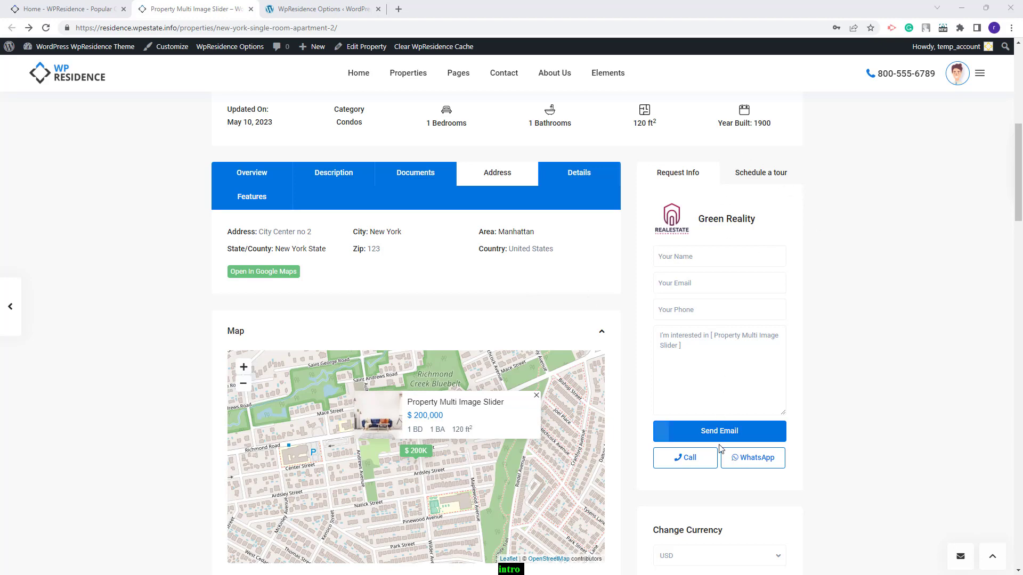
{"action": "scroll", "coordinate": [210, 347], "scroll_direction": "down", "scroll_amount": 9}
{"action": "scroll", "coordinate": [452, 315], "scroll_direction": "up", "scroll_amount": 2}
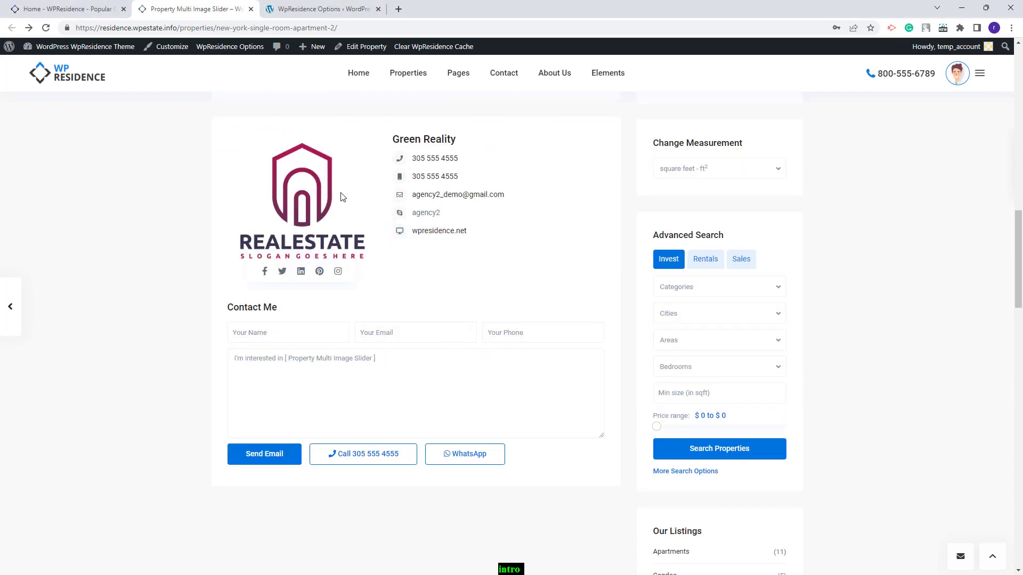
{"action": "left_click", "coordinate": [293, 8]}
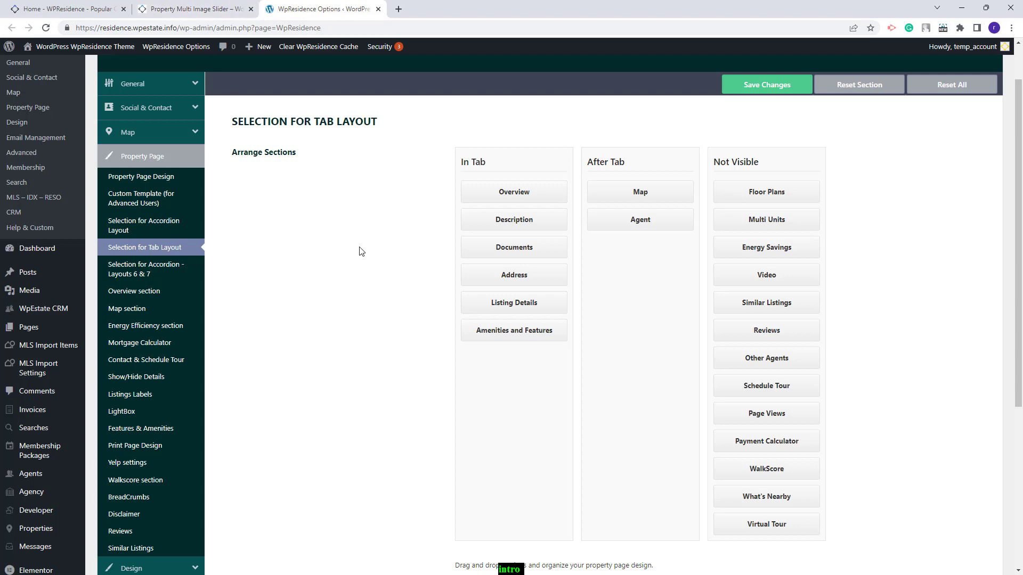
Set Show Agent Contact form on Sidebar to no under Contact & Schedule Tour, save, and reload the property page
{"action": "left_click", "coordinate": [118, 362]}
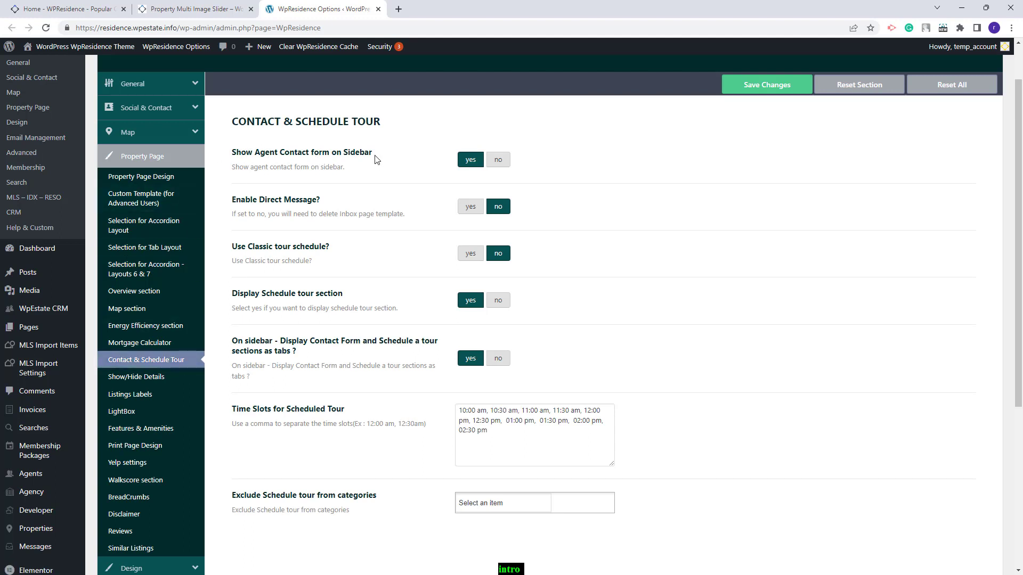
{"action": "left_click", "coordinate": [498, 161]}
{"action": "left_click", "coordinate": [781, 87]}
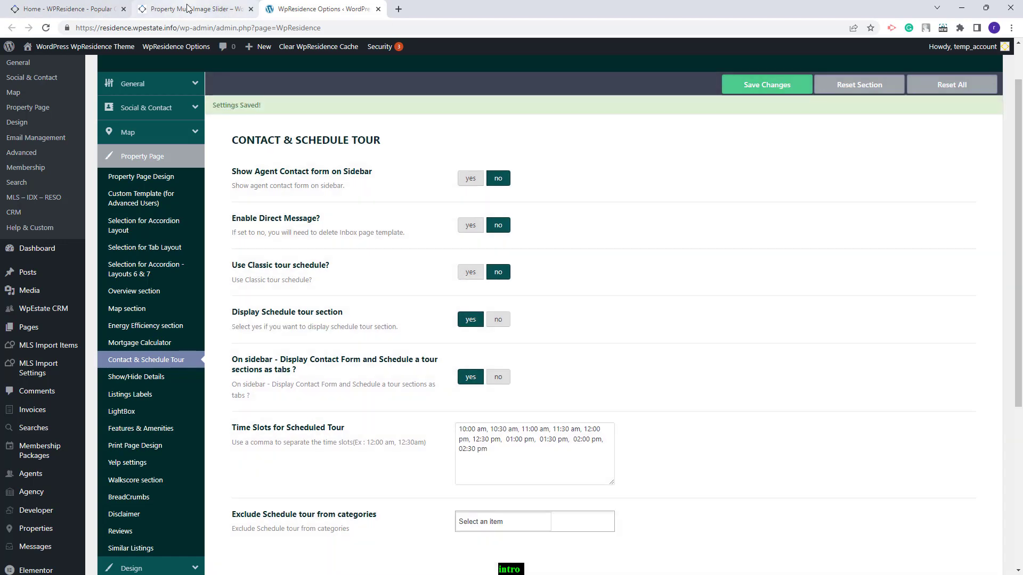
{"action": "left_click", "coordinate": [189, 9]}
{"action": "left_click", "coordinate": [46, 29]}
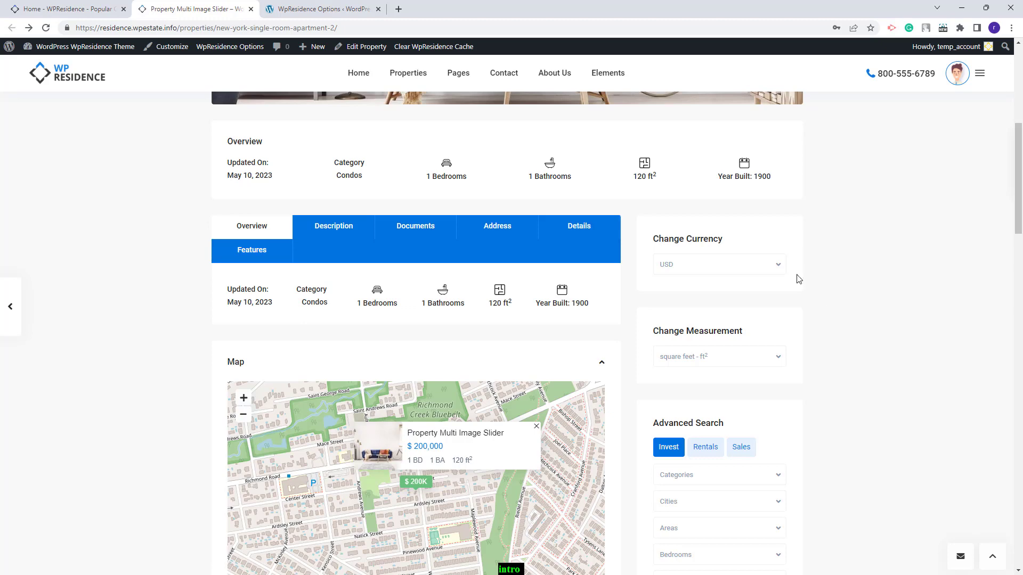
Set the property sidebar position to no sidebar in Property Page Design, save, and reload the property page
{"action": "scroll", "coordinate": [717, 298], "scroll_direction": "down", "scroll_amount": 2}
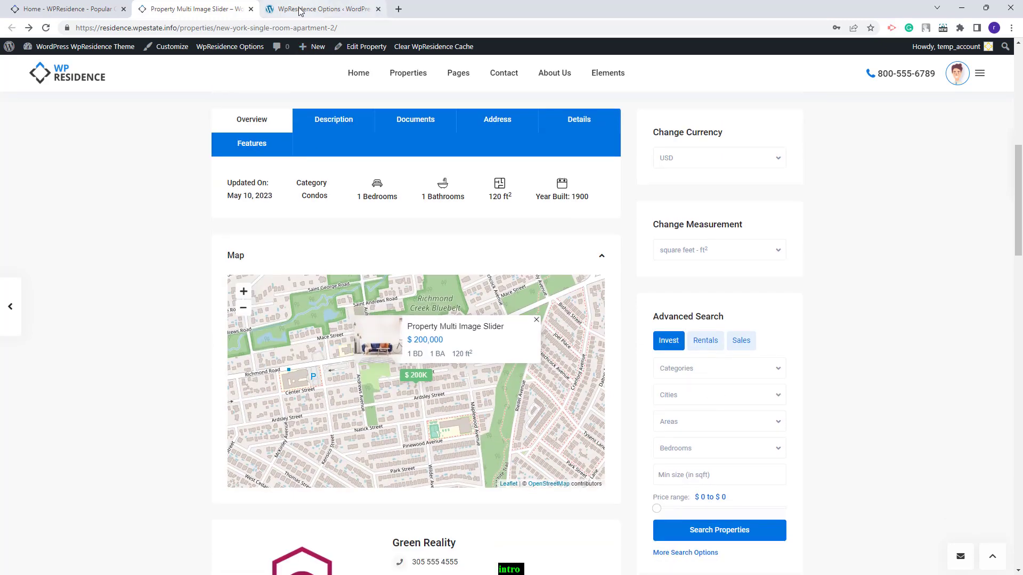
{"action": "left_click", "coordinate": [314, 9]}
{"action": "left_click", "coordinate": [126, 178]}
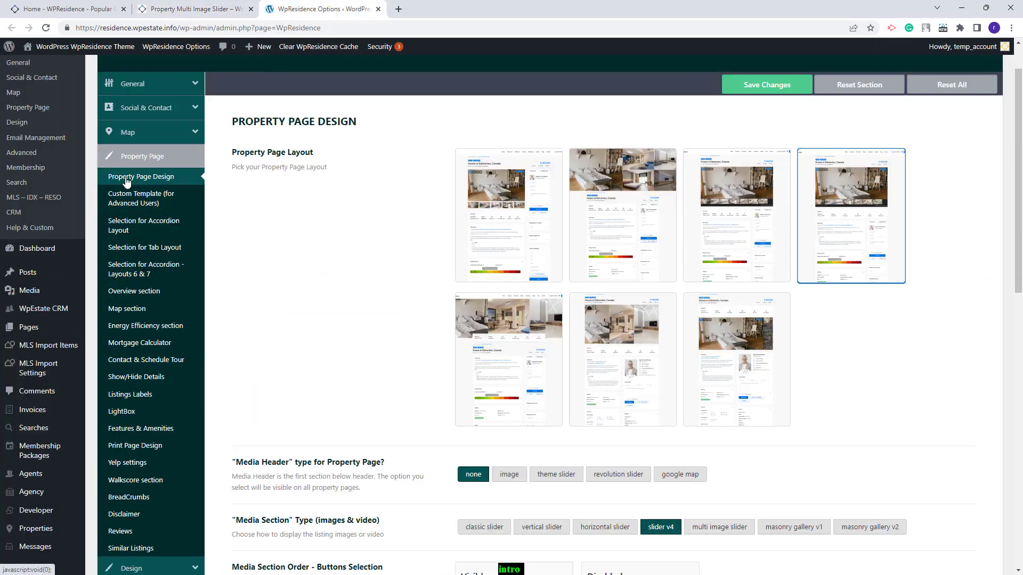
{"action": "scroll", "coordinate": [564, 270], "scroll_direction": "down", "scroll_amount": 15}
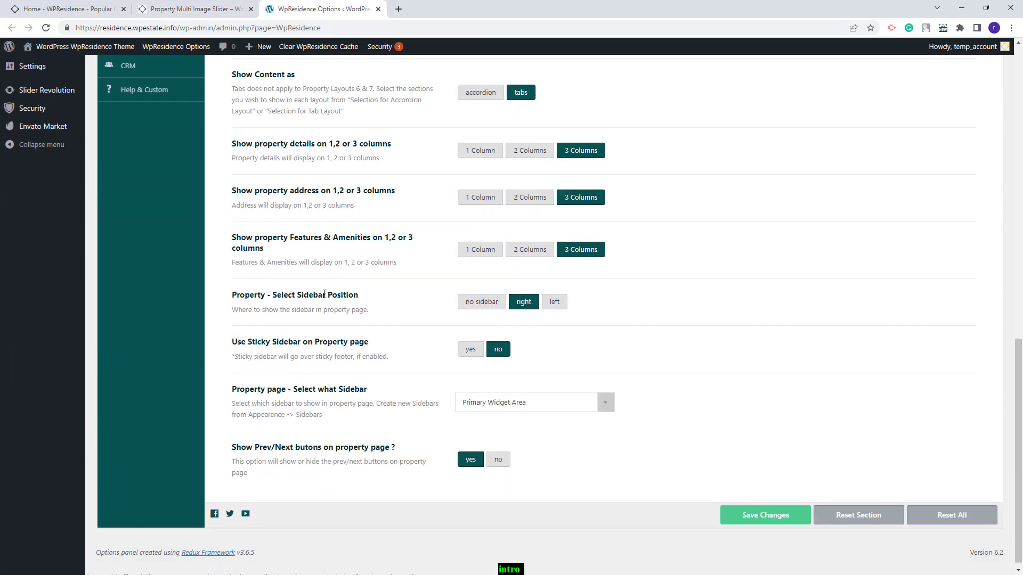
{"action": "left_click", "coordinate": [472, 305]}
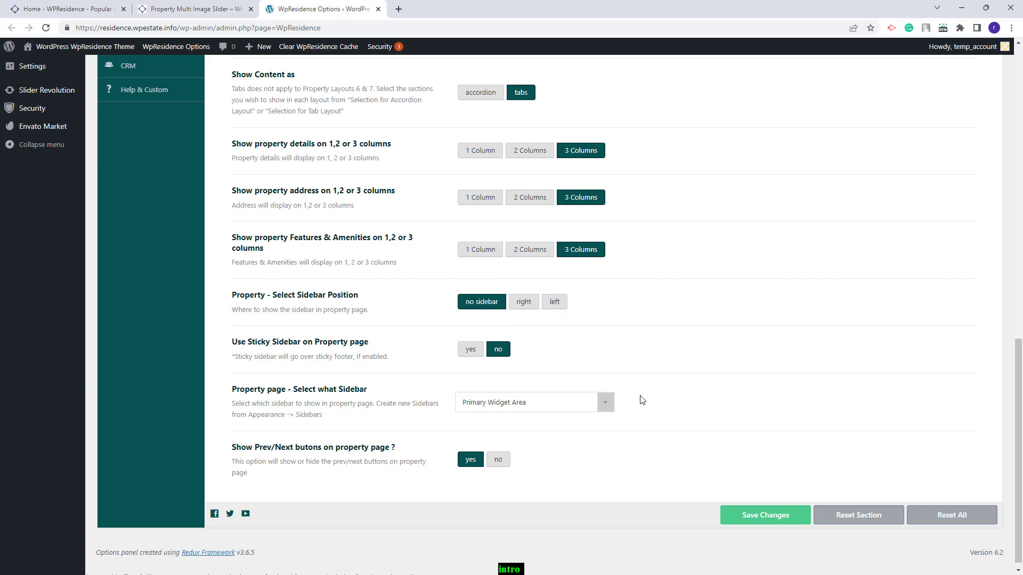
{"action": "left_click", "coordinate": [766, 515]}
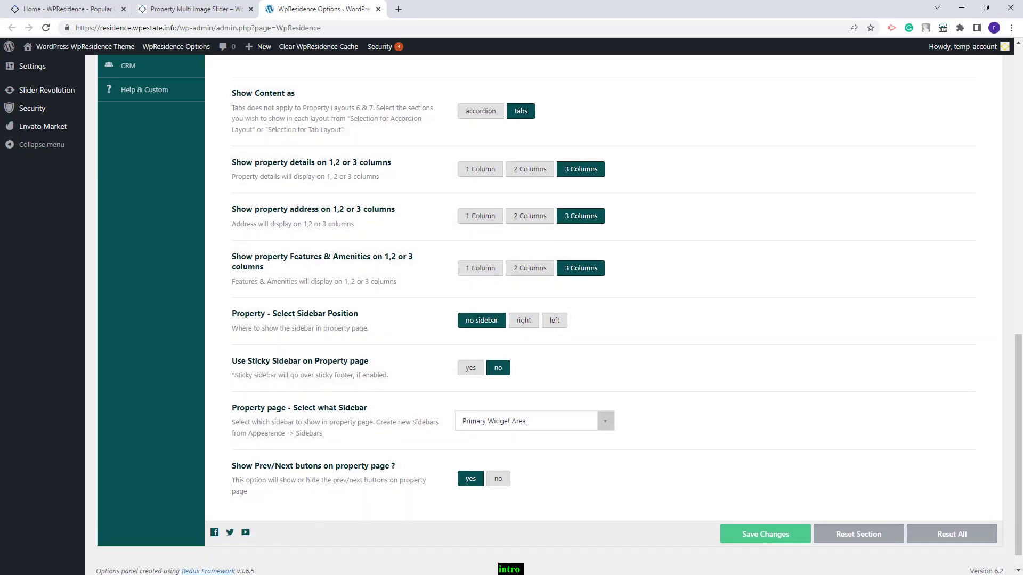
{"action": "left_click", "coordinate": [192, 9]}
{"action": "left_click", "coordinate": [47, 28]}
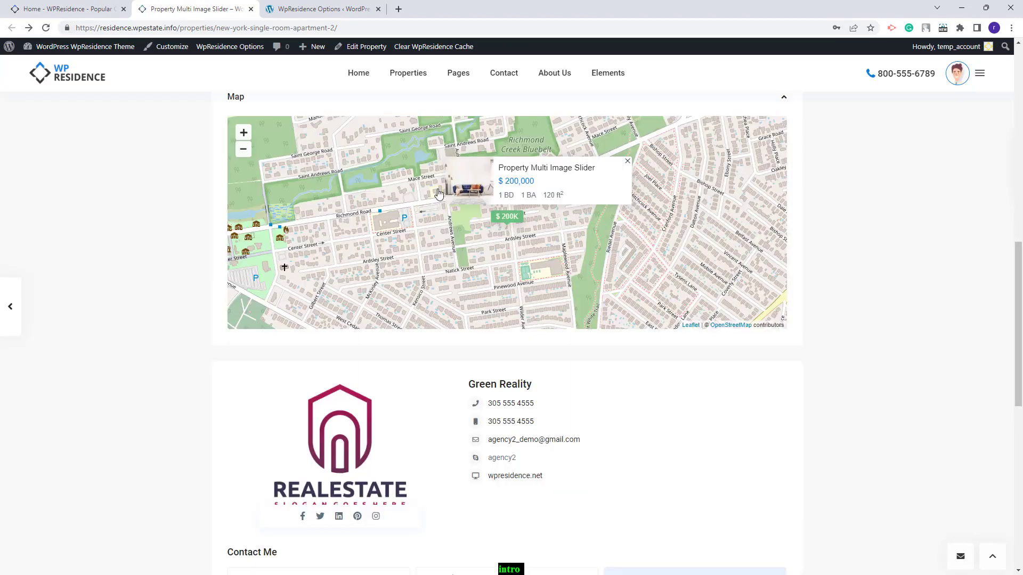
Go back to the WpResidence Options, then switch to the homepage showing the Find Your Dream Home banner
{"action": "left_click", "coordinate": [326, 9]}
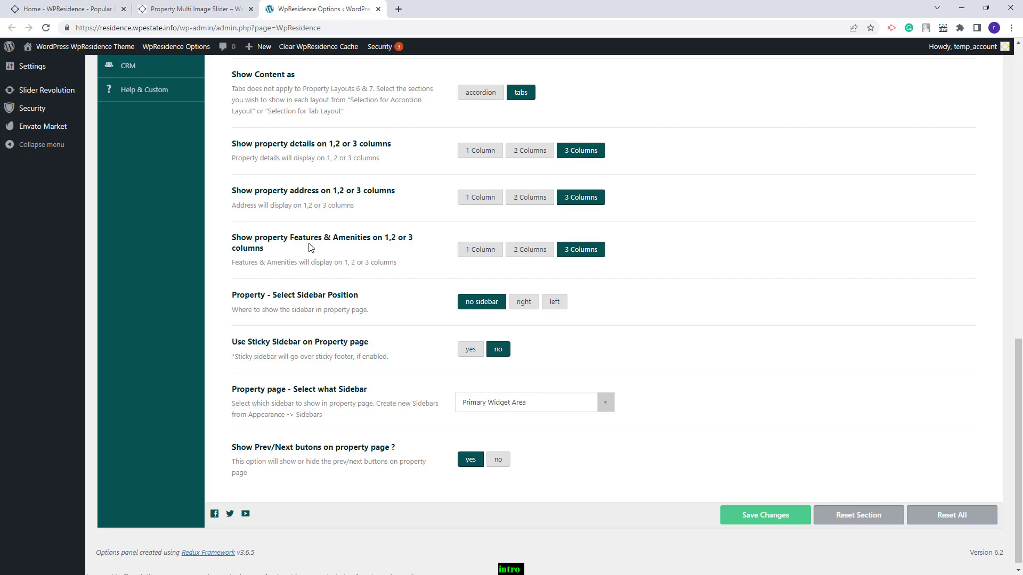
{"action": "scroll", "coordinate": [308, 250], "scroll_direction": "up", "scroll_amount": 8}
{"action": "scroll", "coordinate": [135, 78], "scroll_direction": "up", "scroll_amount": 1}
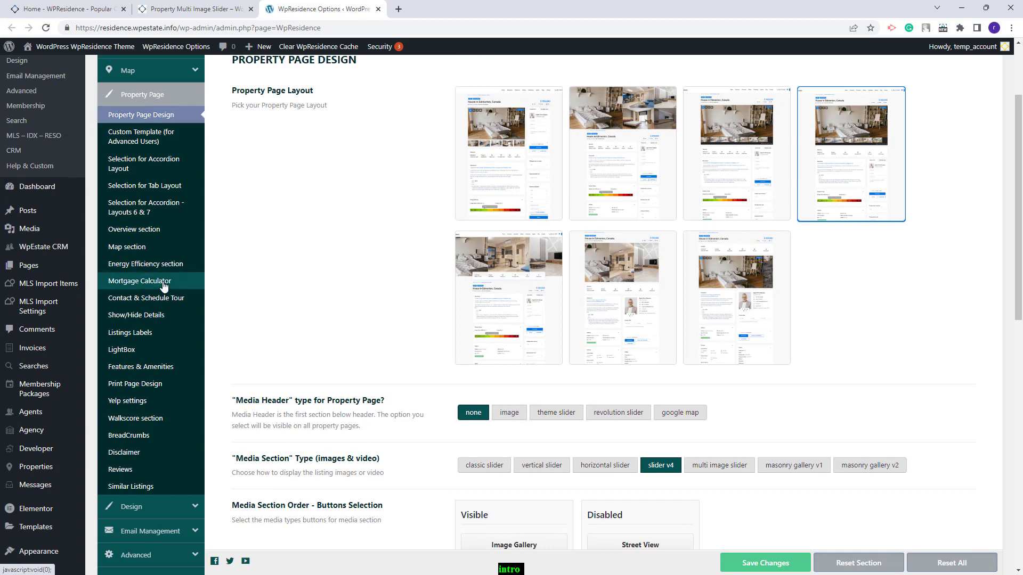
{"action": "key", "text": "ctrl+1"}
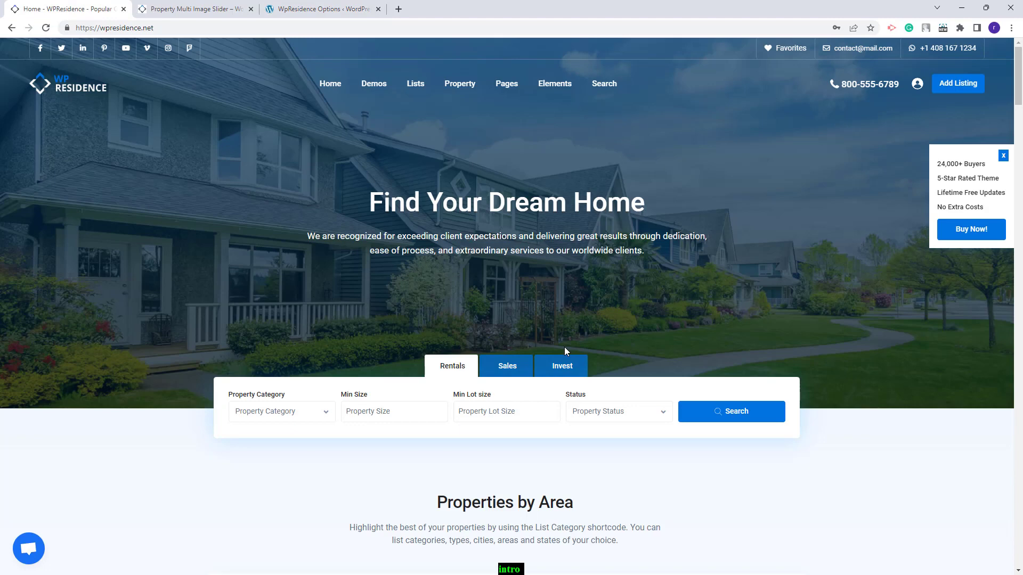